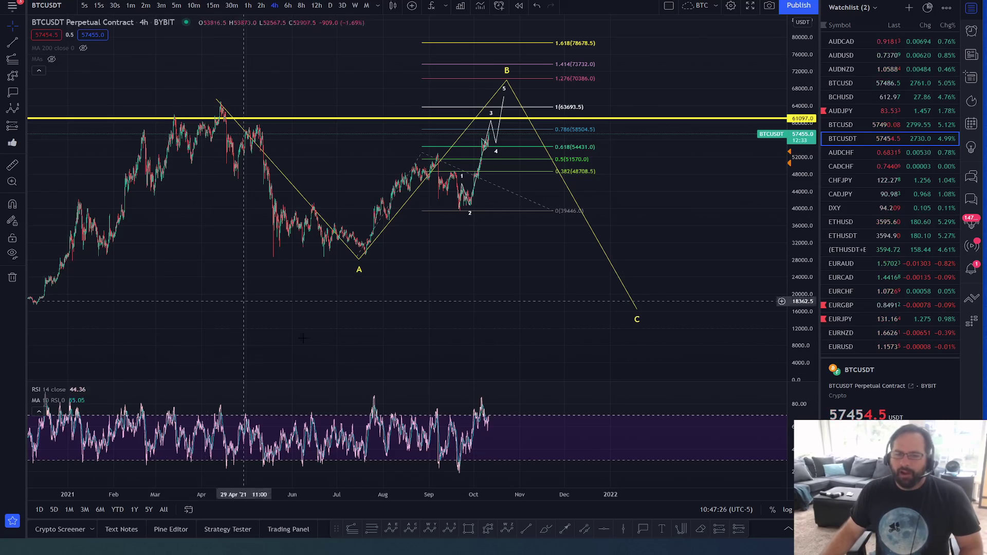
Move the five-wave impulse drawing into the empty area past January 2022, and reposition point B of the ABC correction to about 72,131 in mid-October
left_click_drag(489, 126, 619, 229)
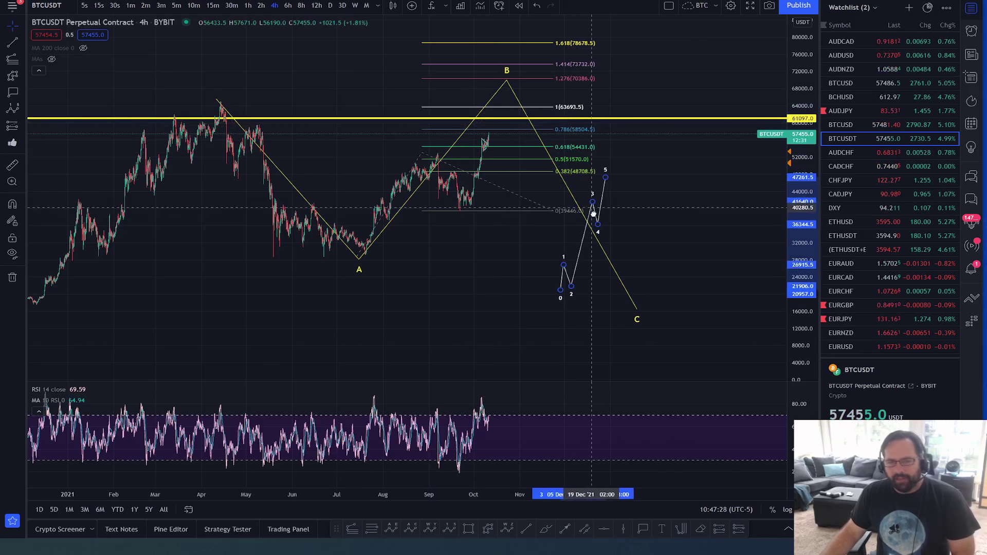
key("Delete")
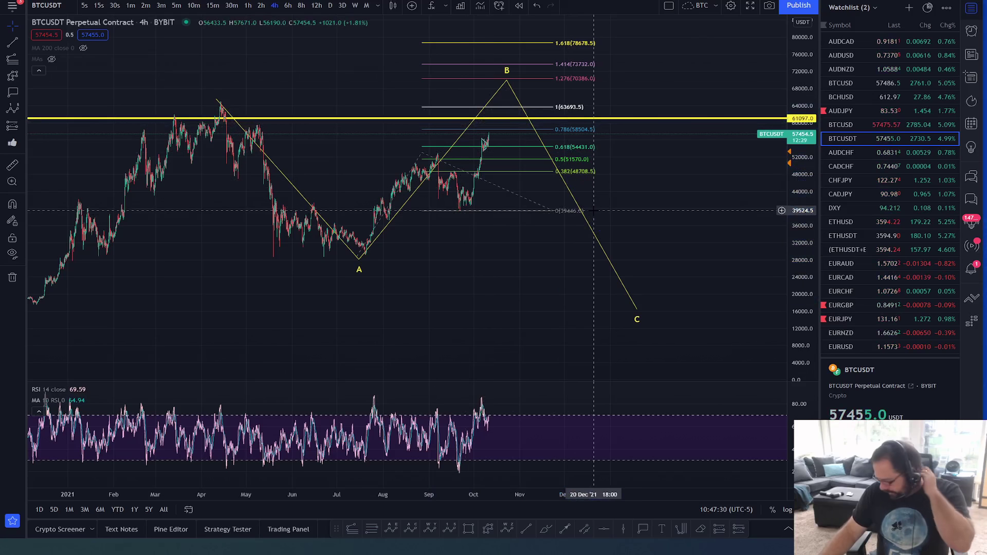
key("ctrl+z")
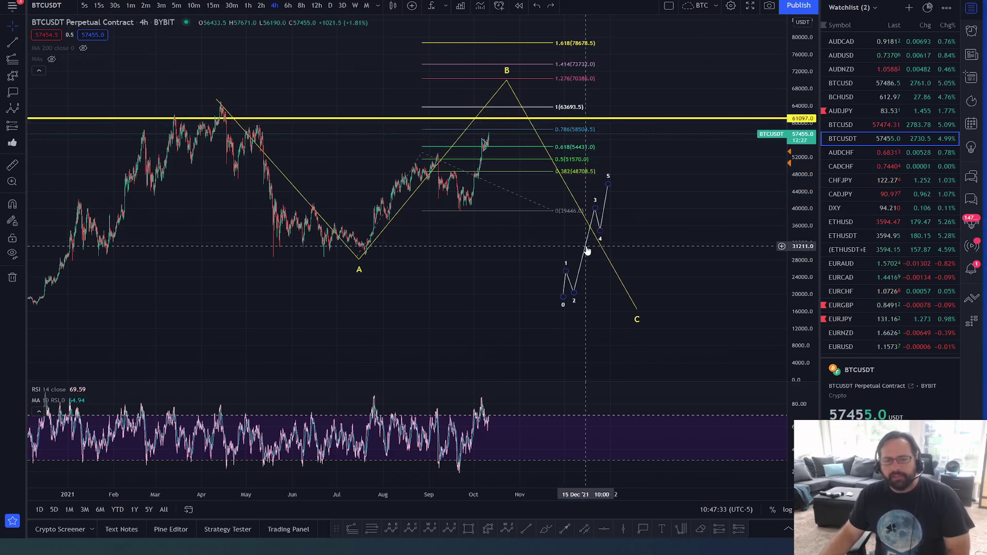
left_click_drag(586, 251, 714, 189)
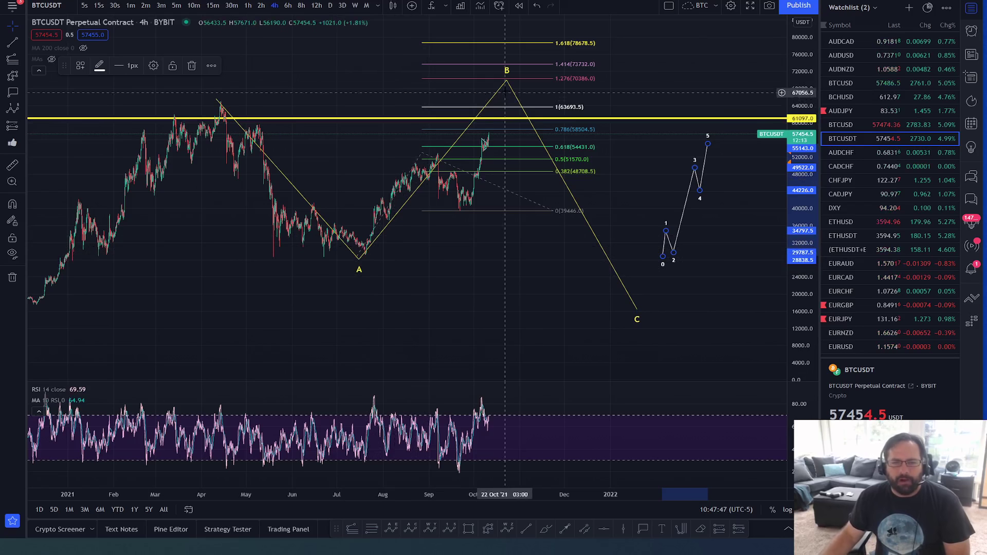
mouse_move(506, 80)
left_mouse_down()
mouse_move(497, 107)
mouse_move(503, 88)
mouse_move(490, 71)
left_mouse_up()
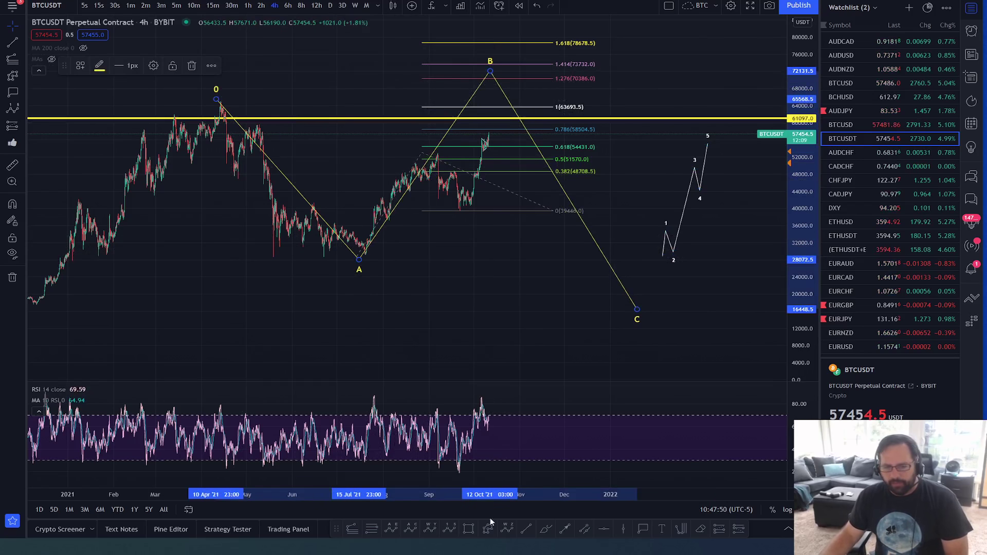
Brush two zigzag paths from the April high down to point A and a line under the summer lows, and undo all three strokes
mouse_move(217, 99)
left_mouse_down()
mouse_move(317, 216)
mouse_move(209, 95)
mouse_move(240, 174)
mouse_move(288, 185)
mouse_move(359, 267)
left_mouse_up()
left_click(545, 529)
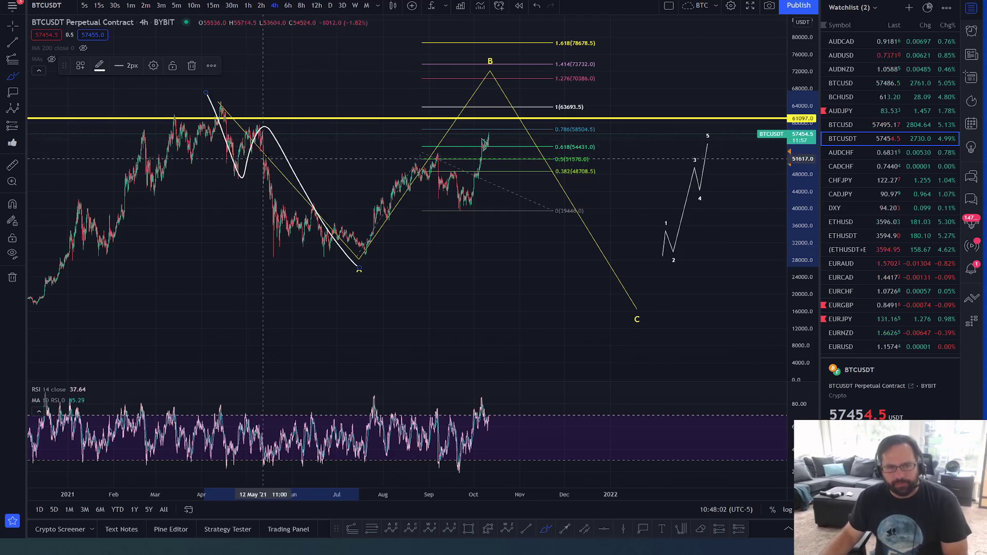
mouse_move(216, 102)
left_mouse_down()
mouse_move(233, 183)
mouse_move(331, 253)
left_mouse_up()
left_click_drag(251, 254, 383, 261)
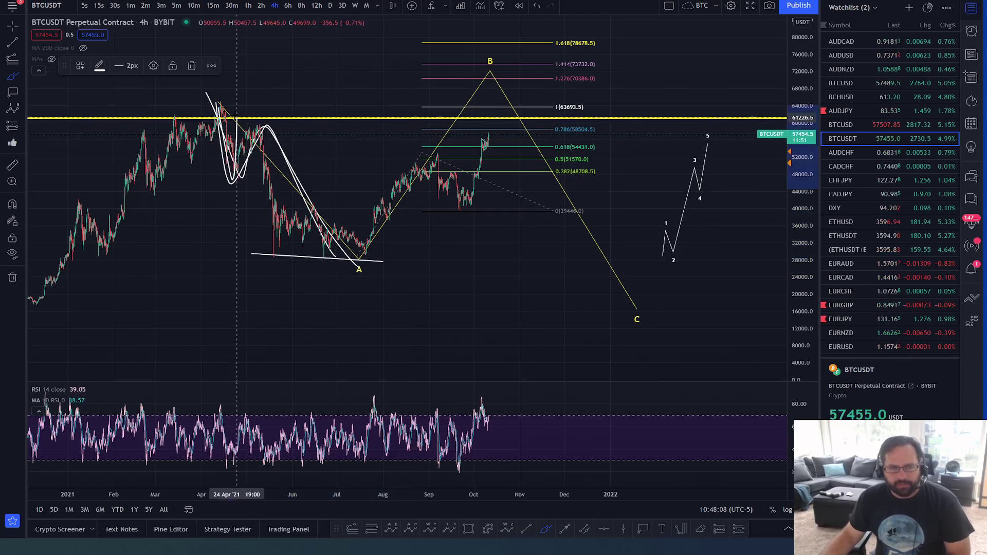
key("ctrl+z")
key("ctrl+z")
key("ctrl+z")
key("ctrl+z")
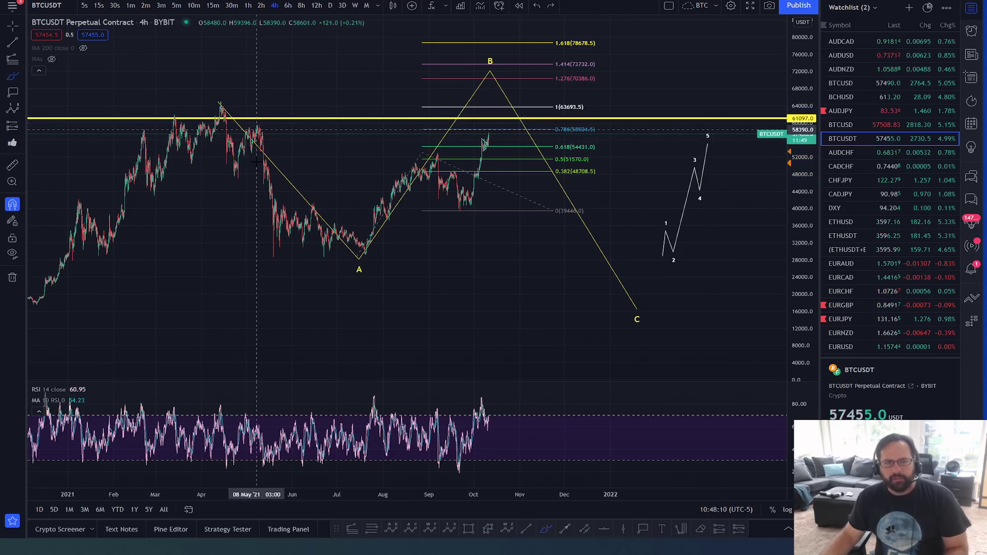
Brush zigzag paths from the April high to point A and up towards B, circle the 63693.5 Fibonacci label, and mark the April high
mouse_move(213, 104)
left_mouse_down()
mouse_move(260, 131)
mouse_move(357, 255)
left_mouse_up()
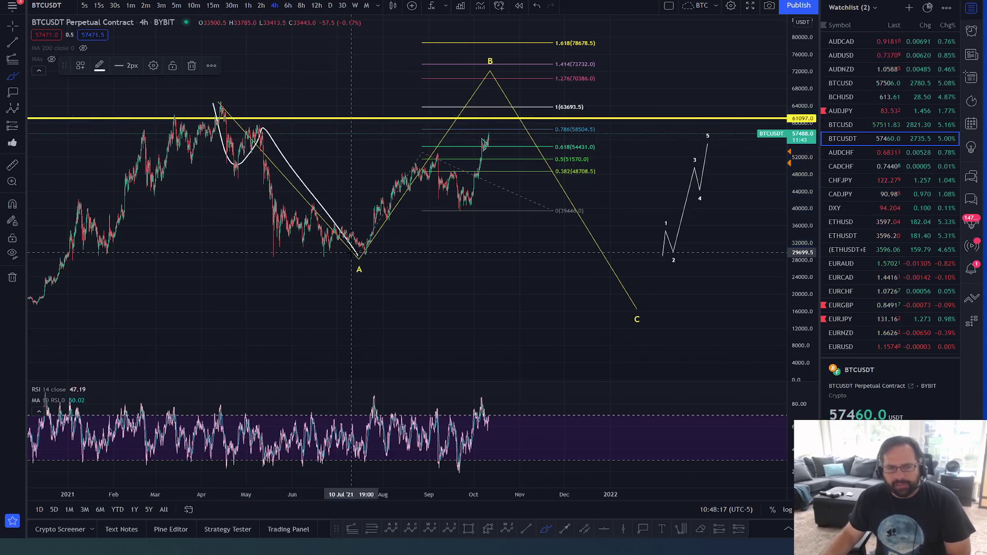
mouse_move(352, 252)
left_mouse_down()
mouse_move(414, 154)
mouse_move(466, 208)
mouse_move(513, 83)
left_mouse_up()
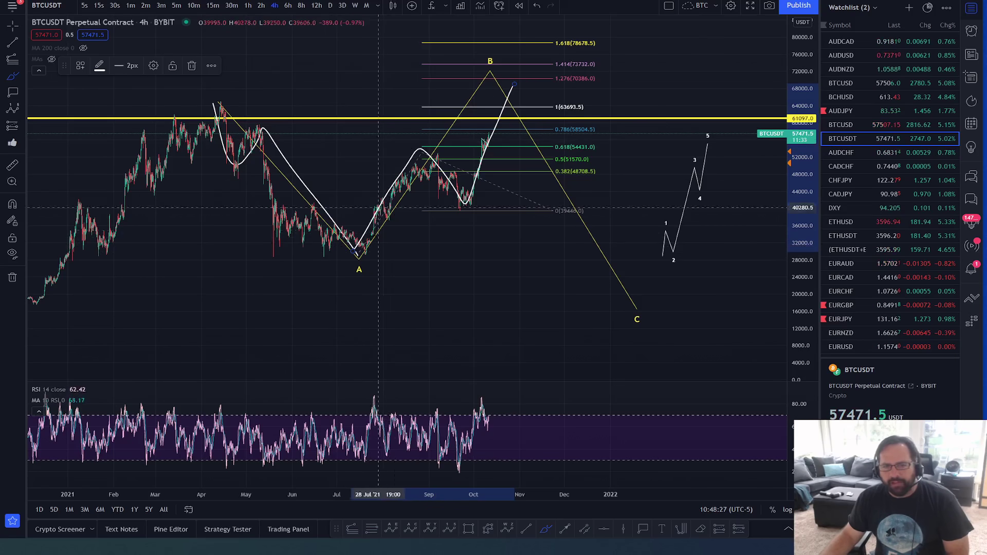
mouse_move(573, 97)
left_mouse_down()
mouse_move(562, 113)
mouse_move(598, 106)
mouse_move(552, 98)
left_mouse_up()
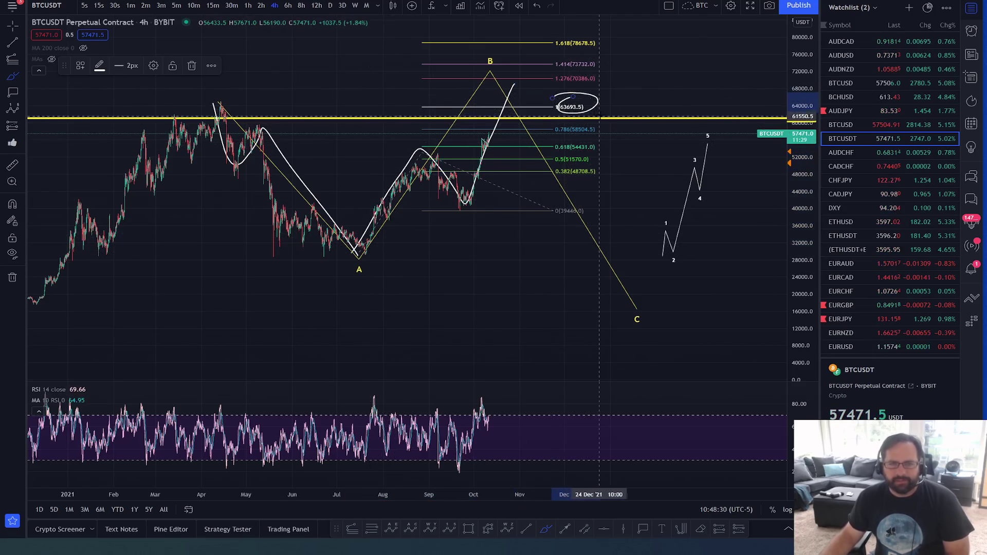
left_click_drag(221, 103, 217, 103)
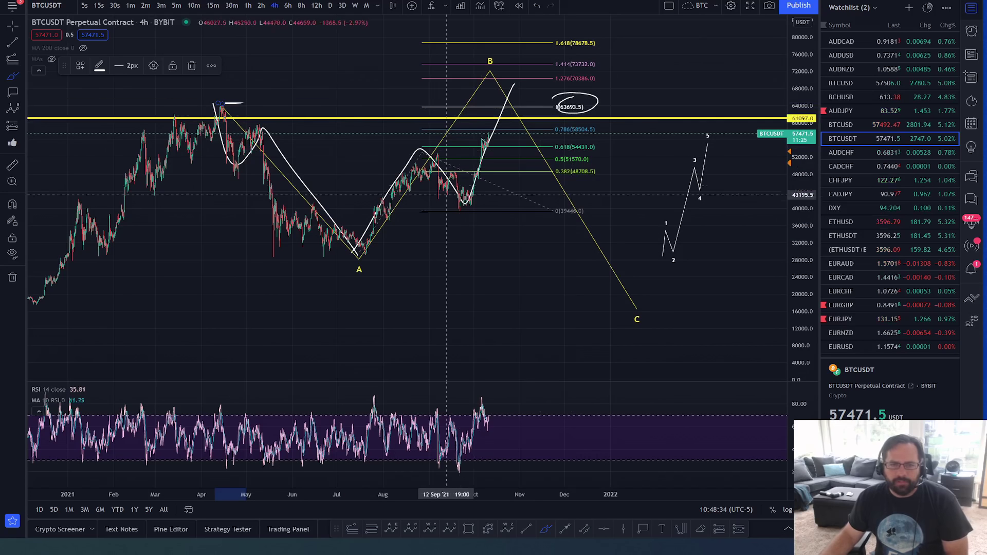
Brush another rise towards B with loops by the 1.276 and 1.414 levels, and add marks above the April high
left_click(462, 199)
mouse_move(461, 198)
left_mouse_down()
mouse_move(534, 83)
mouse_move(521, 77)
mouse_move(537, 58)
mouse_move(565, 63)
left_mouse_up()
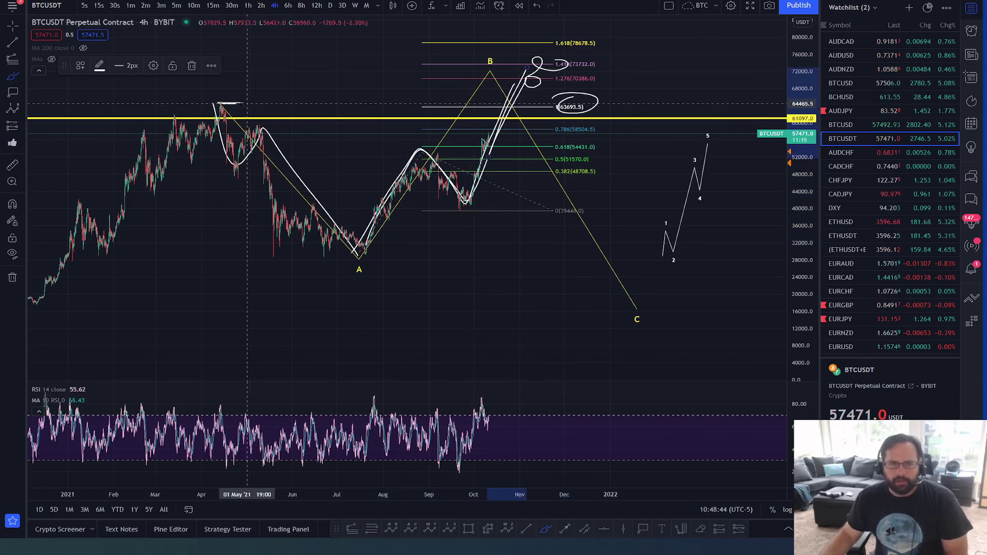
mouse_move(196, 98)
left_mouse_down()
mouse_move(244, 97)
mouse_move(217, 79)
left_mouse_up()
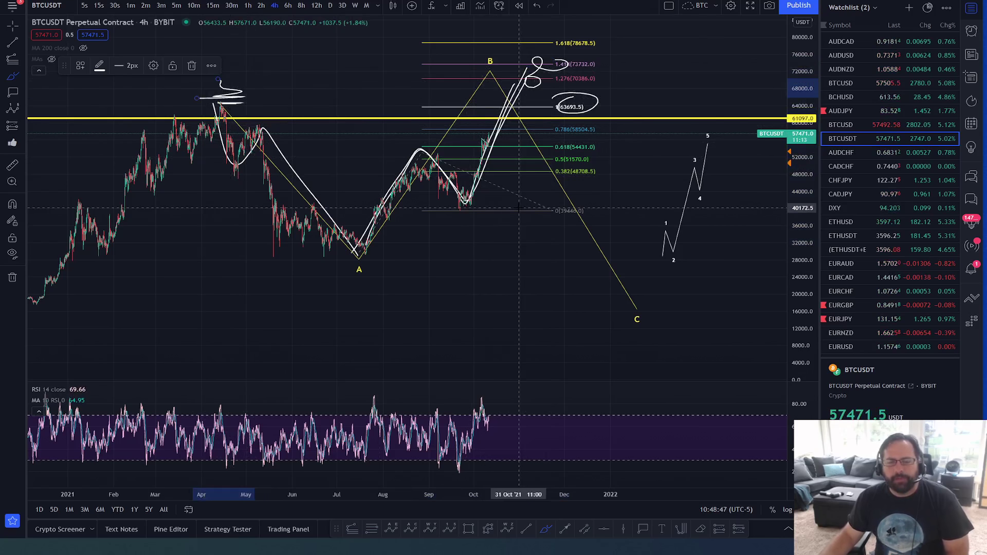
Undo all the brush annotations, including the zigzags, the Fibonacci circle and the marks at the April high
key("ctrl+z")
key("ctrl+z")
key("ctrl+z")
key("ctrl+z")
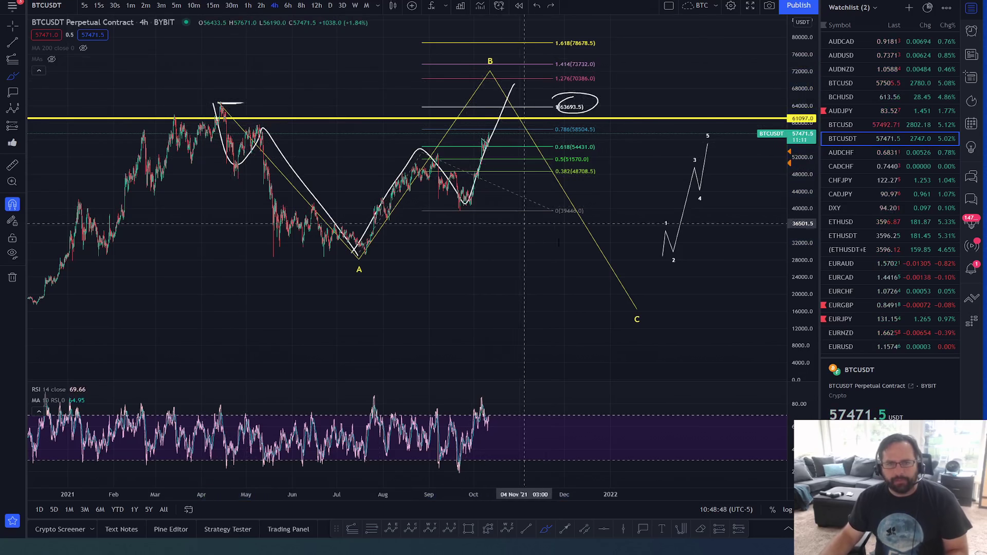
key("ctrl+z")
key("ctrl+z")
key("ctrl+z")
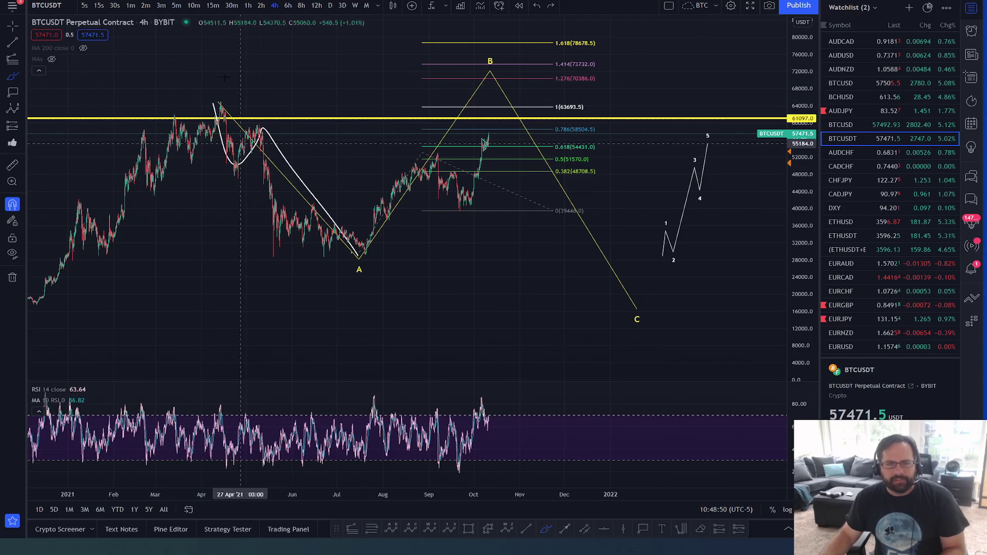
key("ctrl+z")
Brush a curve down to point A, an ellipse above the April high and a rising stroke by the October candles, and undo the latest strokes
left_click_drag(234, 91, 374, 266)
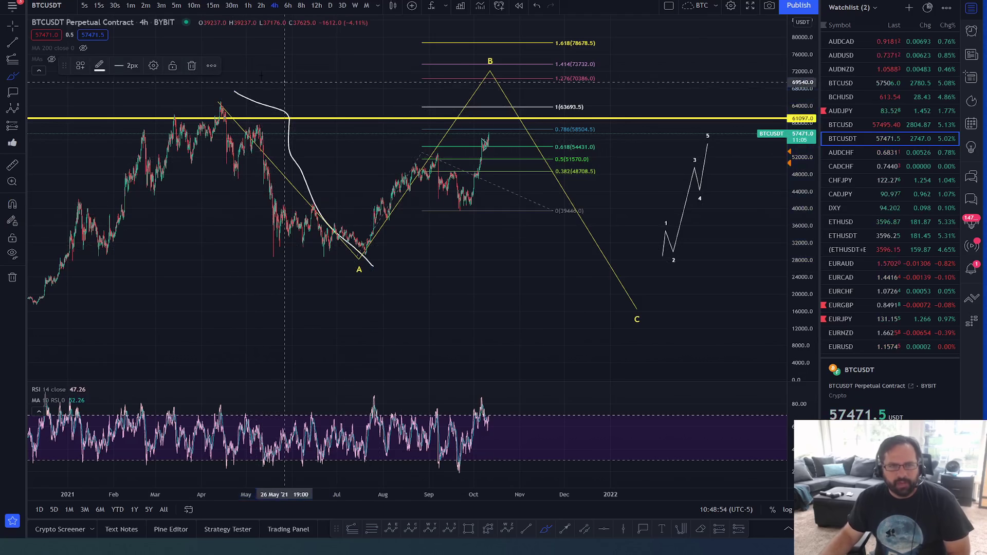
left_click_drag(283, 80, 154, 87)
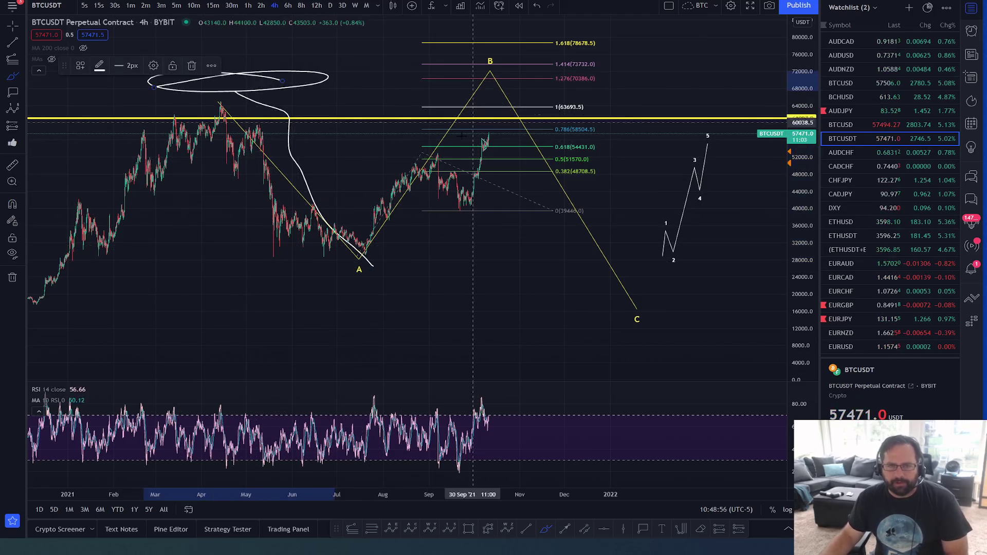
mouse_move(473, 184)
left_mouse_down()
mouse_move(489, 125)
mouse_move(509, 82)
mouse_move(519, 83)
mouse_move(499, 118)
left_mouse_up()
key("ctrl+z")
key("ctrl+z")
key("ctrl+z")
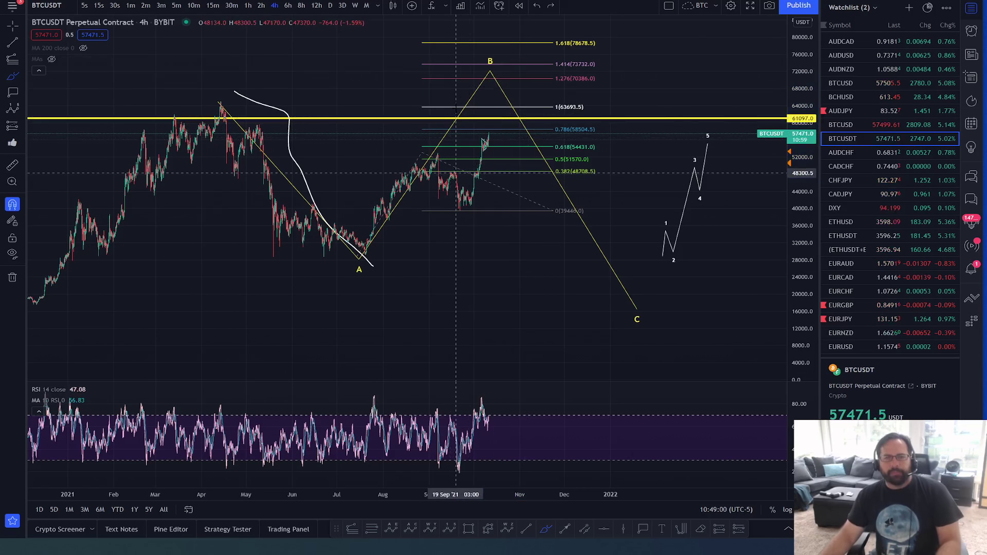
Brush a horizontal line with a further stroke just above the April high, and undo them
mouse_move(205, 98)
left_mouse_down()
mouse_move(280, 96)
mouse_move(306, 40)
mouse_move(319, 36)
mouse_move(322, 64)
left_mouse_up()
key("ctrl+z")
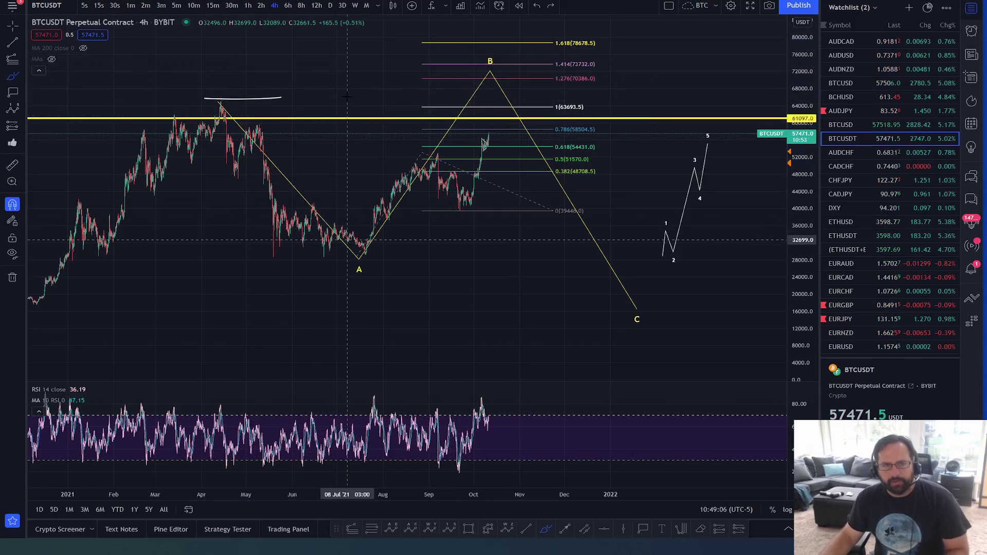
key("ctrl+z")
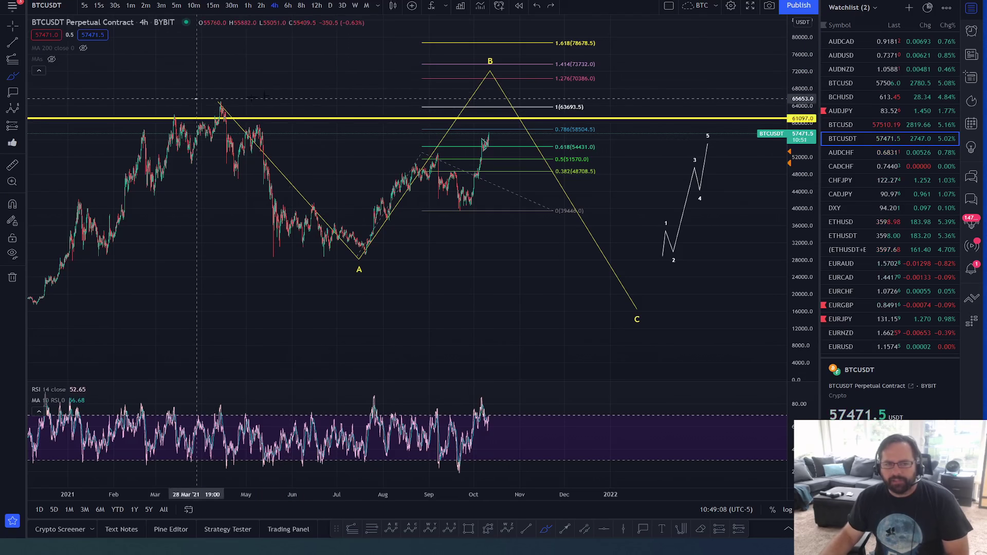
Brush a line and circle above the April high, a curve down the decline, and a matching line and circle just below point B
left_click_drag(197, 99, 229, 90)
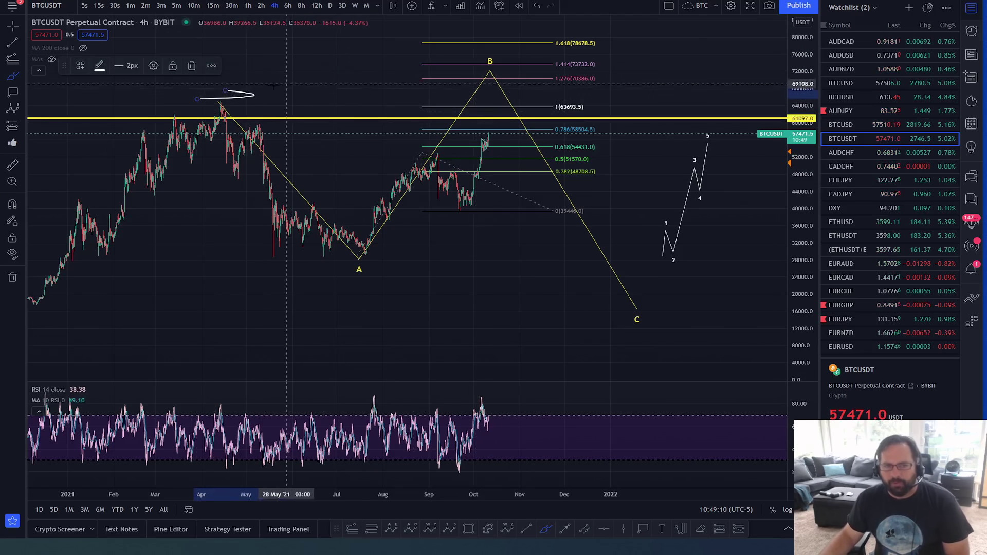
left_click_drag(229, 109, 314, 226)
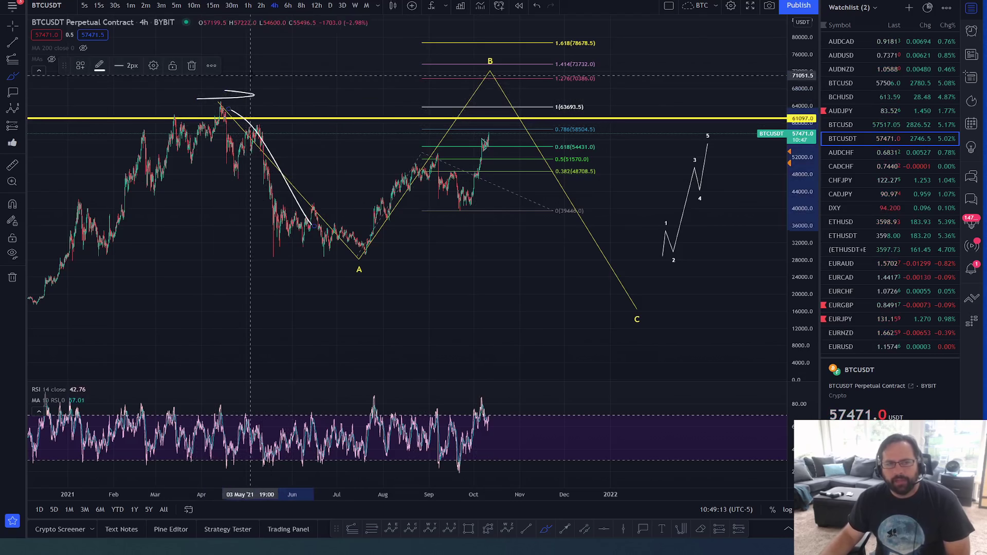
mouse_move(257, 71)
left_mouse_down()
mouse_move(240, 99)
mouse_move(260, 73)
left_mouse_up()
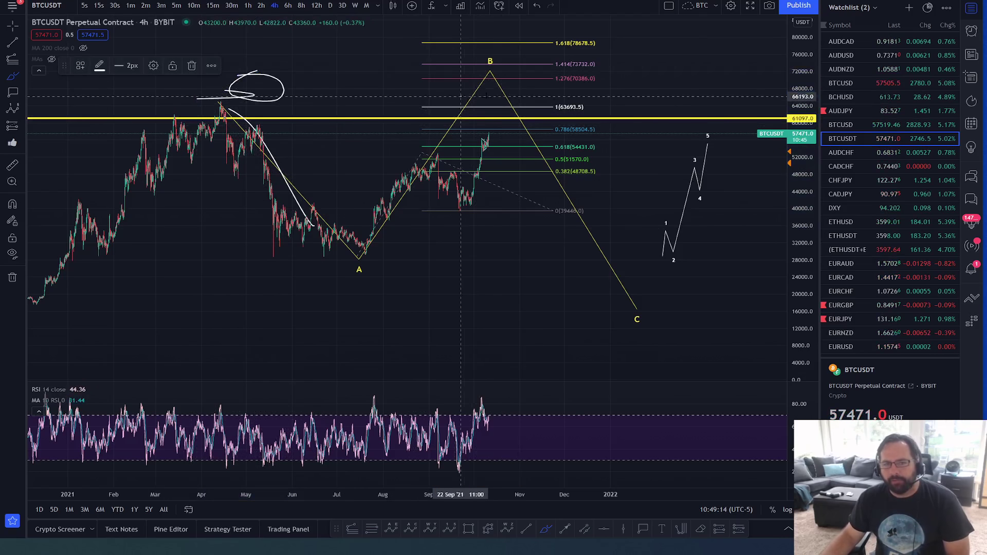
left_click_drag(463, 96, 545, 94)
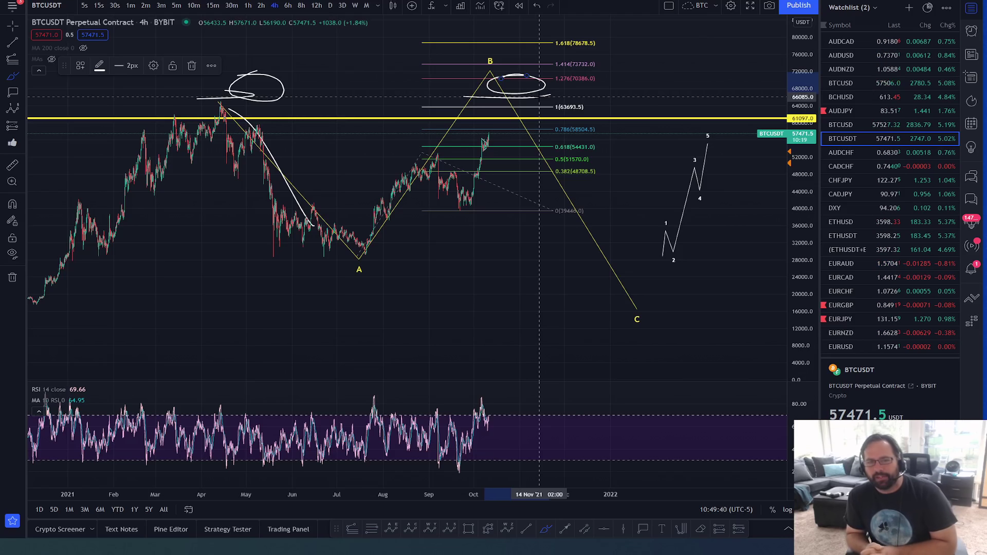
Delete the brushed lines, circles and decline curve around the April high and point B
key("Escape")
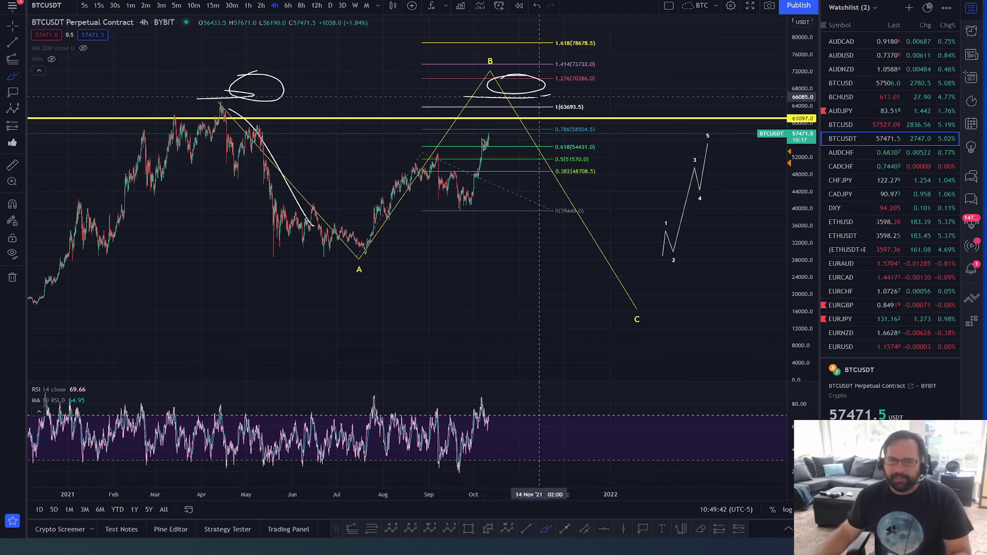
left_click(495, 101)
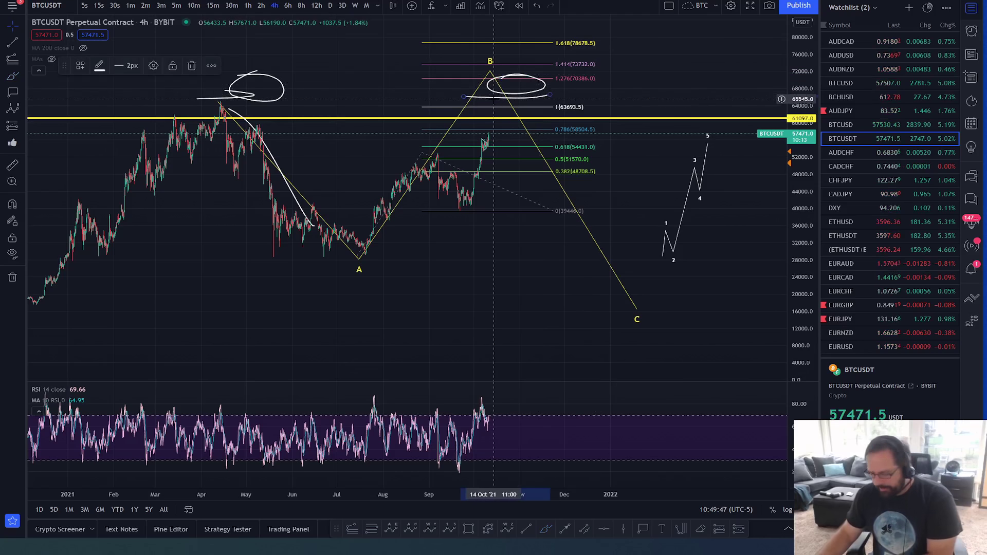
key("Escape")
left_click(495, 95)
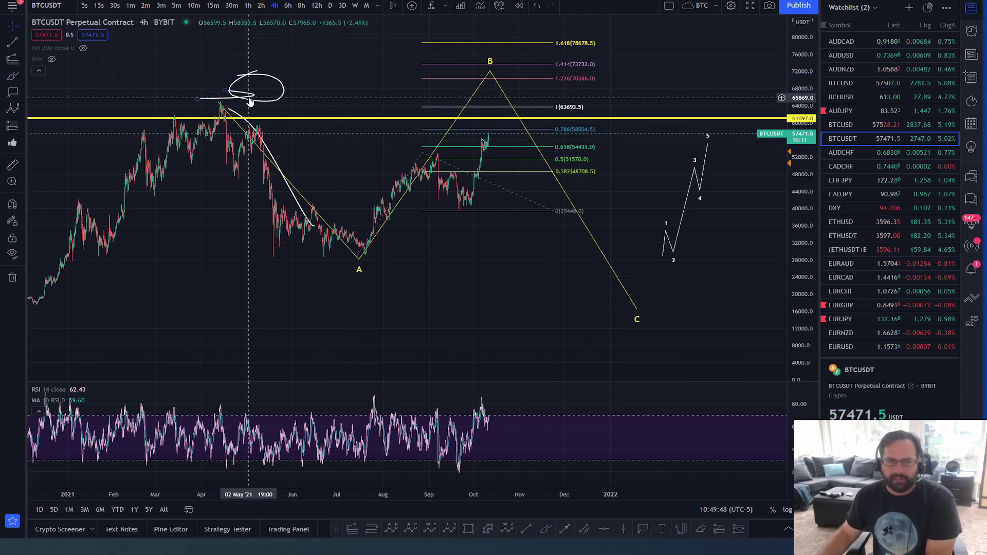
left_click(247, 97)
left_click(244, 99)
key("Delete")
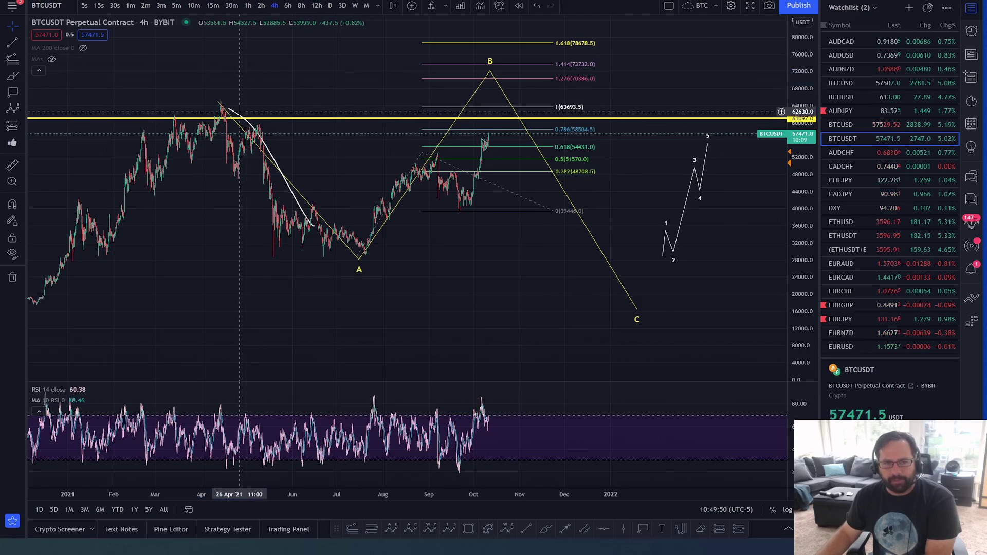
left_click(239, 114)
key("Delete")
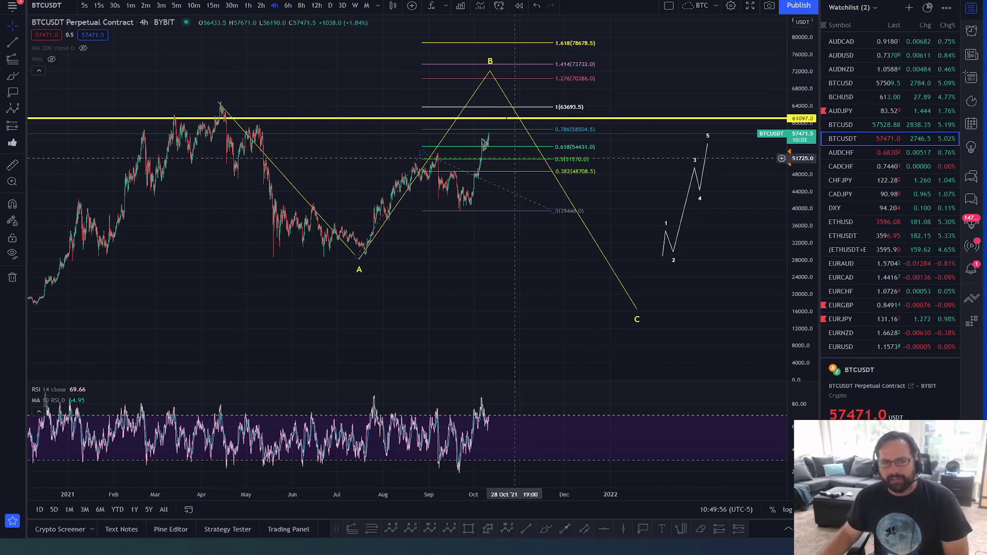
Brush marks between the 1 and 1.276 Fibonacci levels by point B, and a zigzag decline from there to just above point C
mouse_move(487, 103)
left_mouse_down()
mouse_move(546, 101)
mouse_move(498, 106)
mouse_move(536, 103)
mouse_move(545, 79)
left_mouse_up()
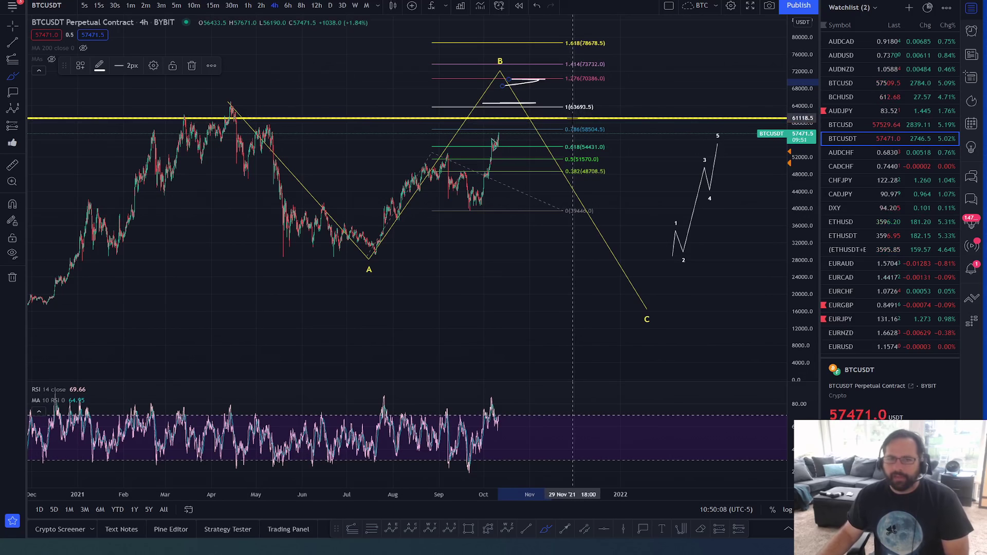
mouse_move(522, 86)
left_mouse_down()
mouse_move(559, 119)
mouse_move(595, 235)
mouse_move(644, 295)
left_mouse_up()
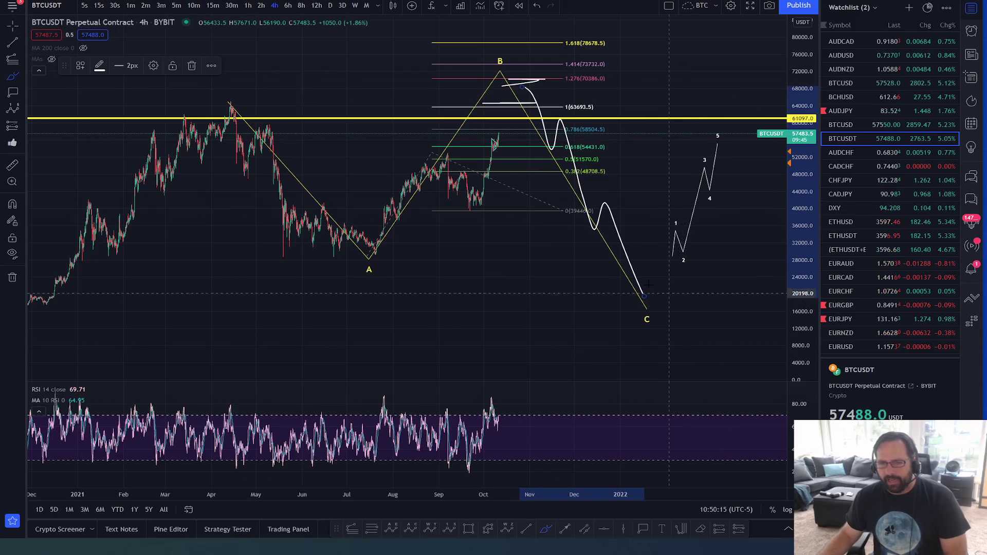
Brush horizontal marks near 20,000 by point C and near 36,000 on the projected decline, and undo them
left_click_drag(643, 292, 687, 291)
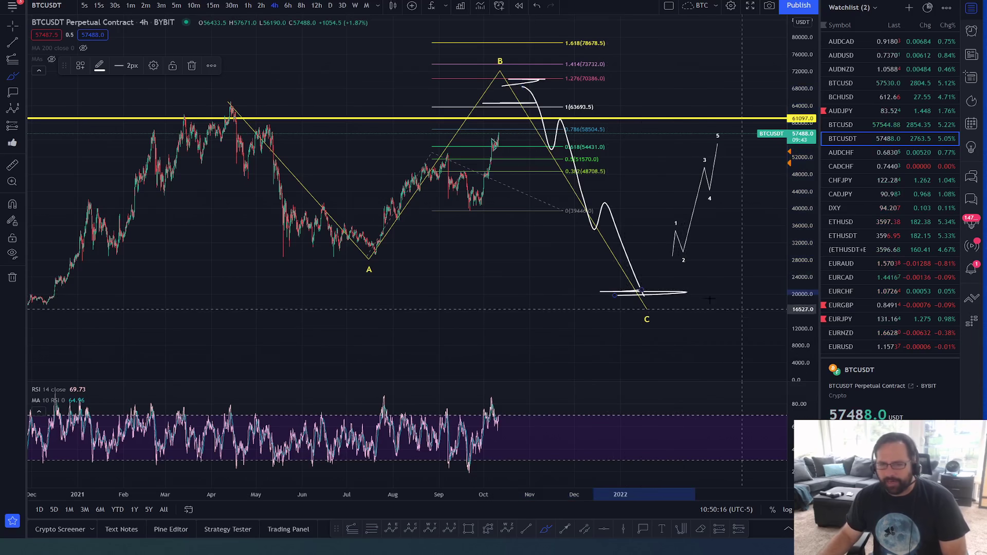
left_click_drag(583, 231, 629, 220)
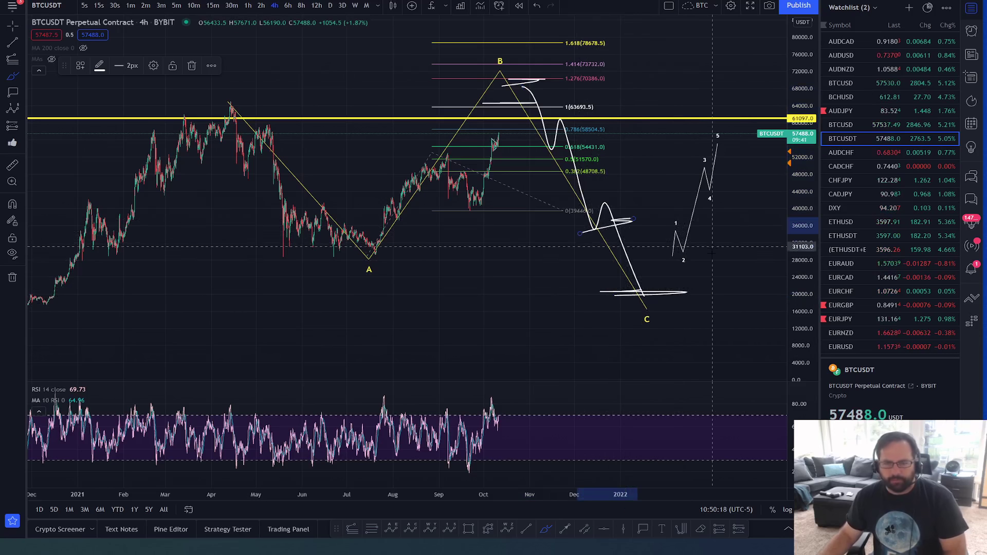
key("ctrl+z")
key("ctrl+z")
key("ctrl+z")
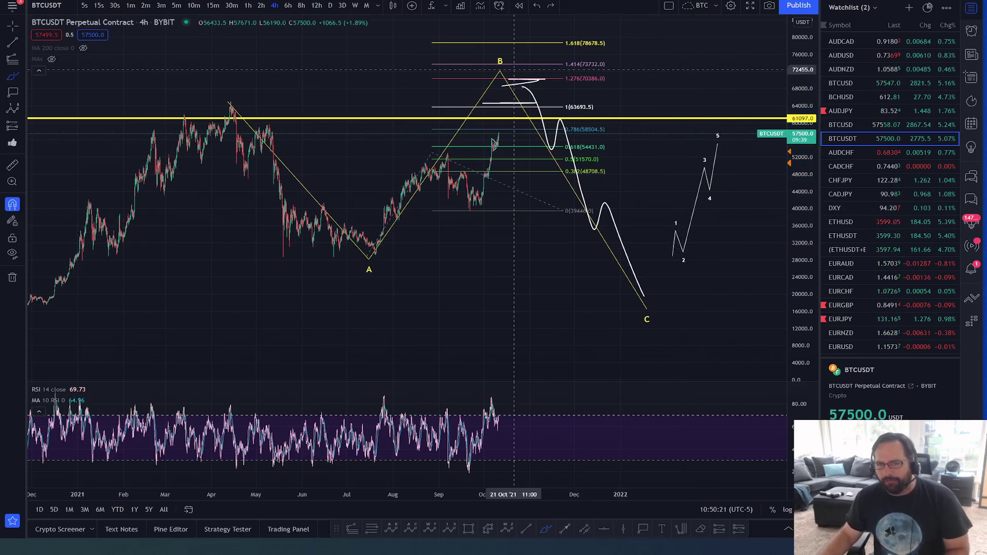
Undo the upper brush marks near the 1.276 level and place the zigzag decline curve so it starts at point B
key("ctrl+z")
mouse_move(501, 70)
left_mouse_down()
mouse_move(520, 117)
mouse_move(535, 110)
mouse_move(582, 163)
mouse_move(619, 252)
left_mouse_up()
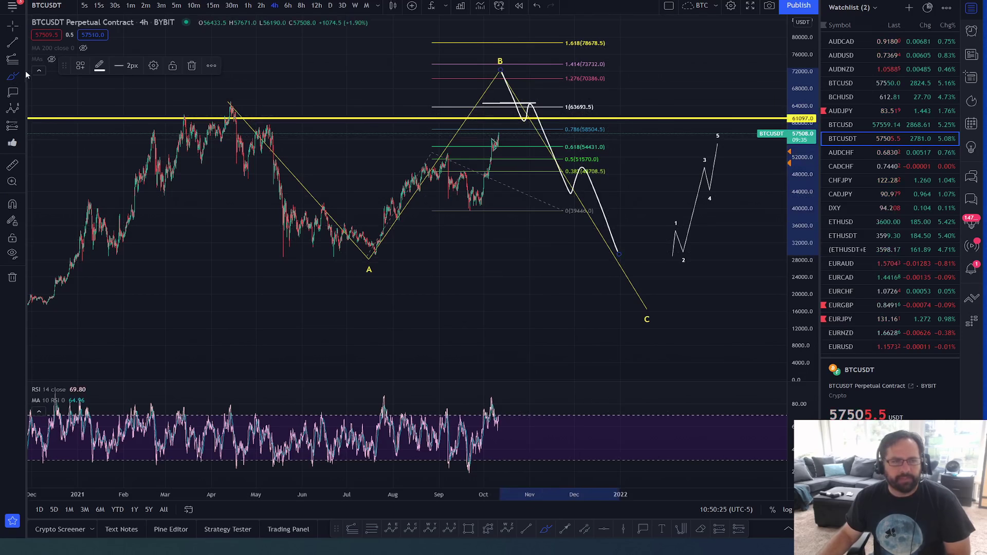
Draw a trend-based Fib extension from the April high to the May low, projected down from 64,681.5
left_click(12, 59)
left_click(221, 103)
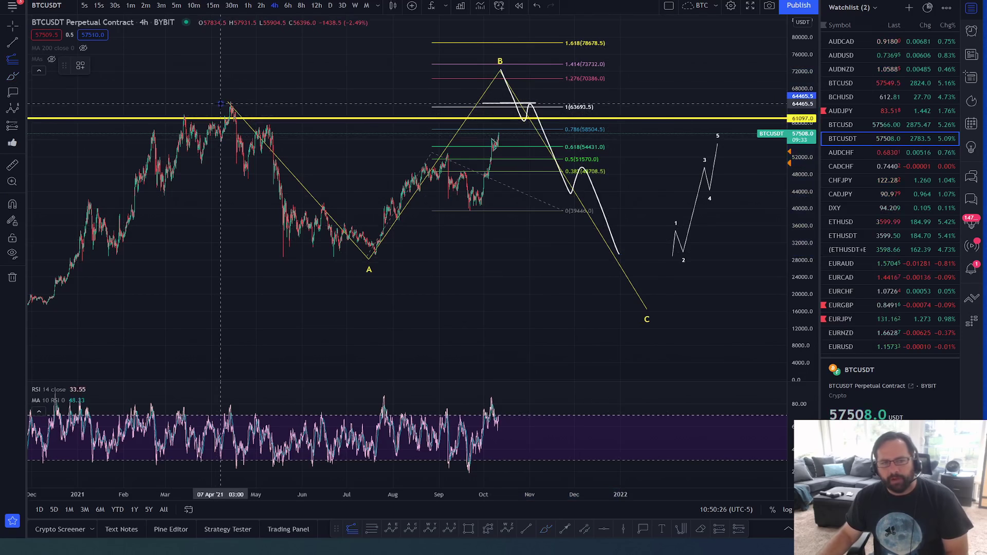
left_click(287, 257)
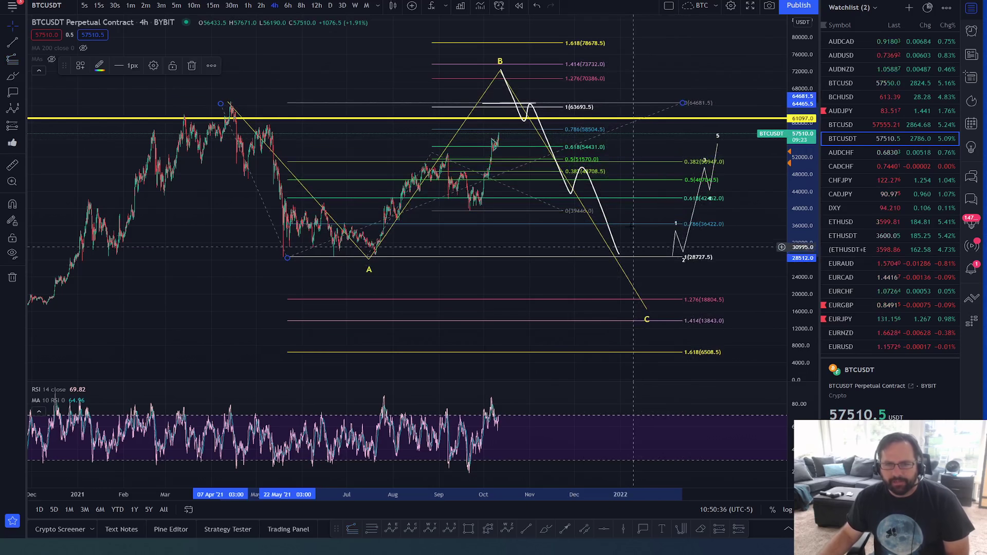
Raise the Fib extension's origin to 71,051.5 and brush brackets around its 1 to 1.618 levels, plus a stroke from the April high toward C
left_click_drag(681, 104, 693, 75)
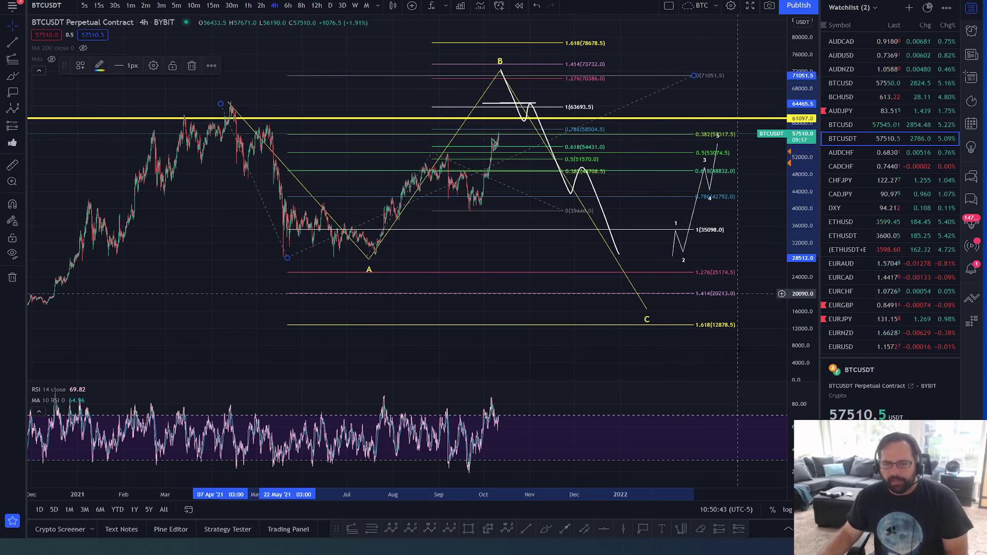
left_click(547, 532)
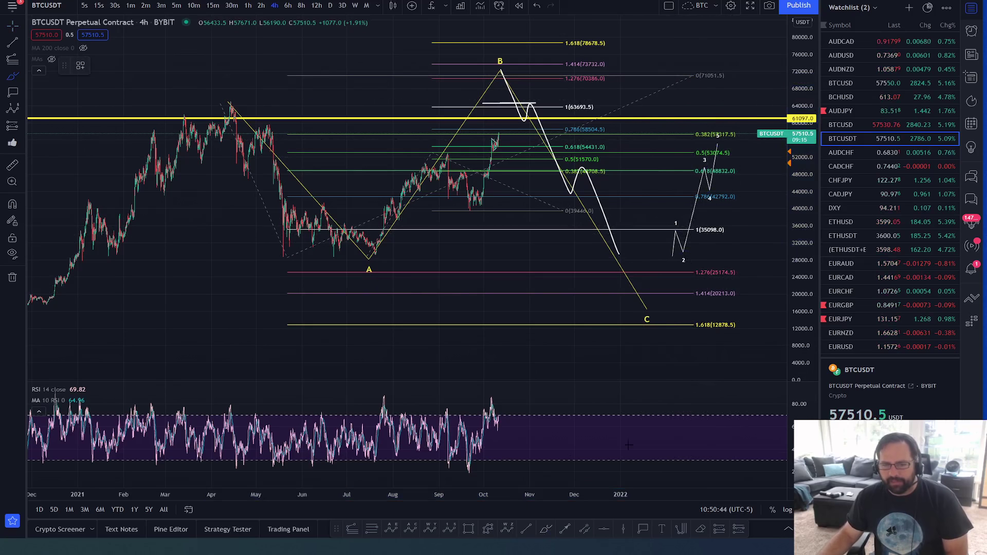
mouse_move(710, 214)
left_mouse_down()
mouse_move(767, 308)
mouse_move(722, 342)
left_mouse_up()
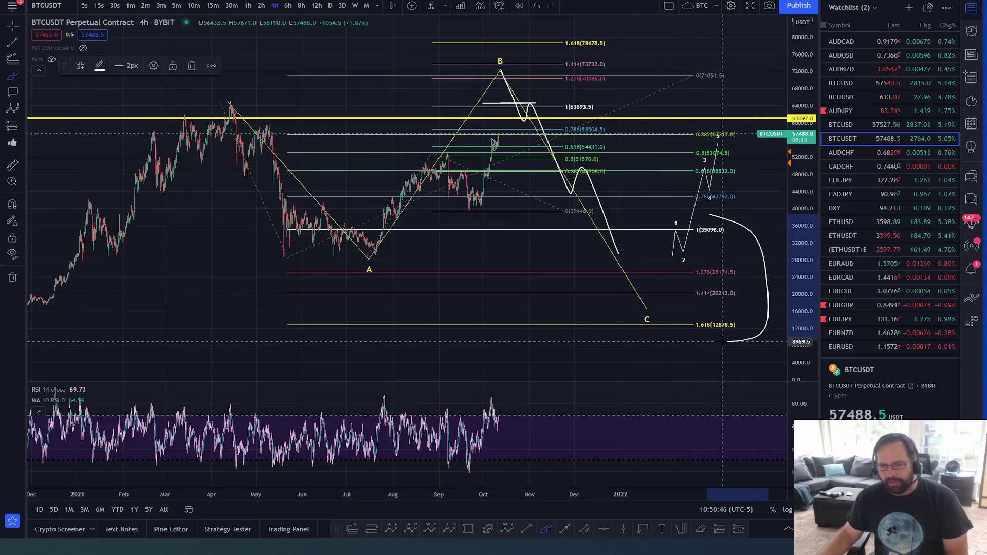
mouse_move(710, 215)
left_mouse_down()
mouse_move(753, 280)
mouse_move(737, 339)
left_mouse_up()
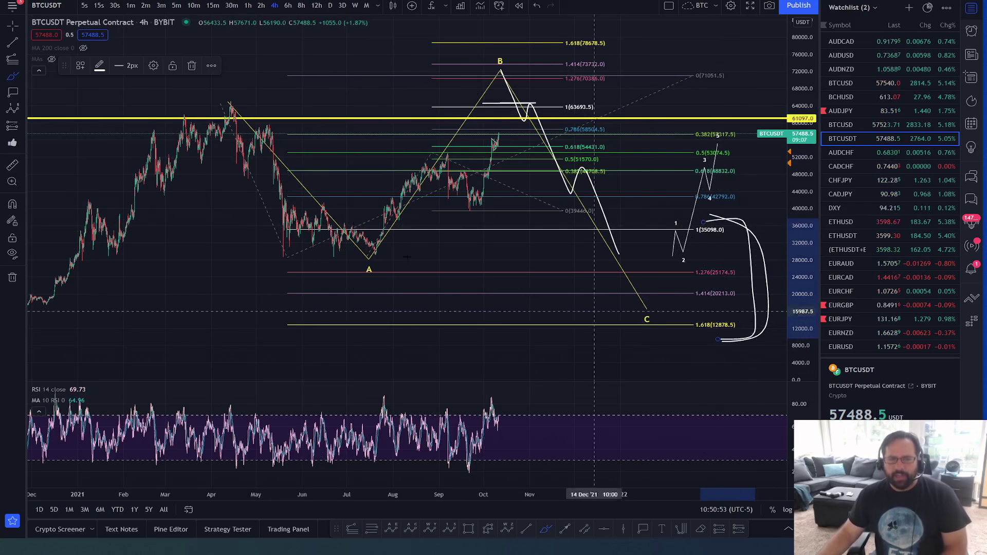
mouse_move(232, 108)
left_mouse_down()
mouse_move(341, 268)
mouse_move(497, 97)
mouse_move(638, 294)
left_mouse_up()
Undo the bracket strokes and the shift of the Fib extension's origin
key("ctrl+z")
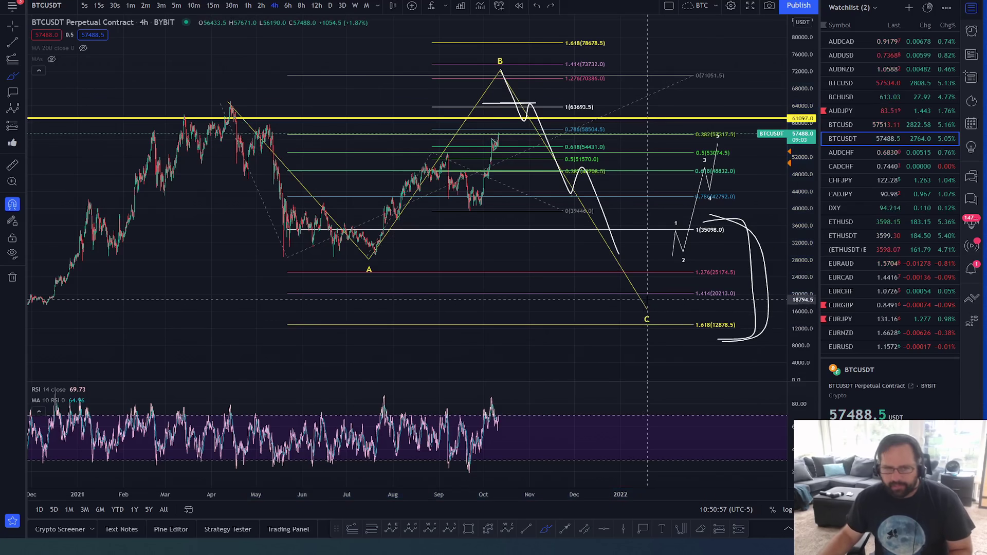
key("ctrl+z")
key("ctrl+z")
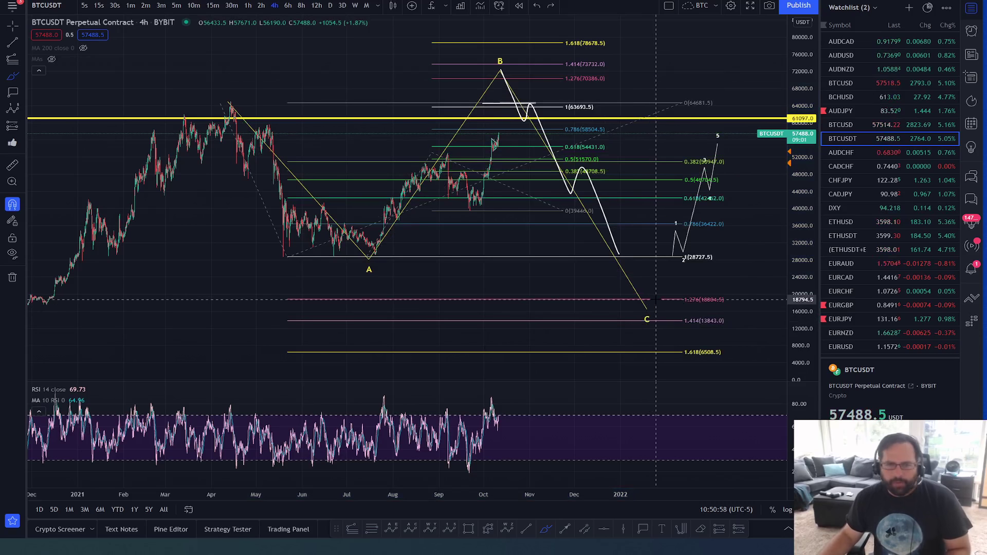
Delete the brushed zigzag decline from point B and the older Fib extension whose levels run up to point B
left_click(592, 186)
key("Delete")
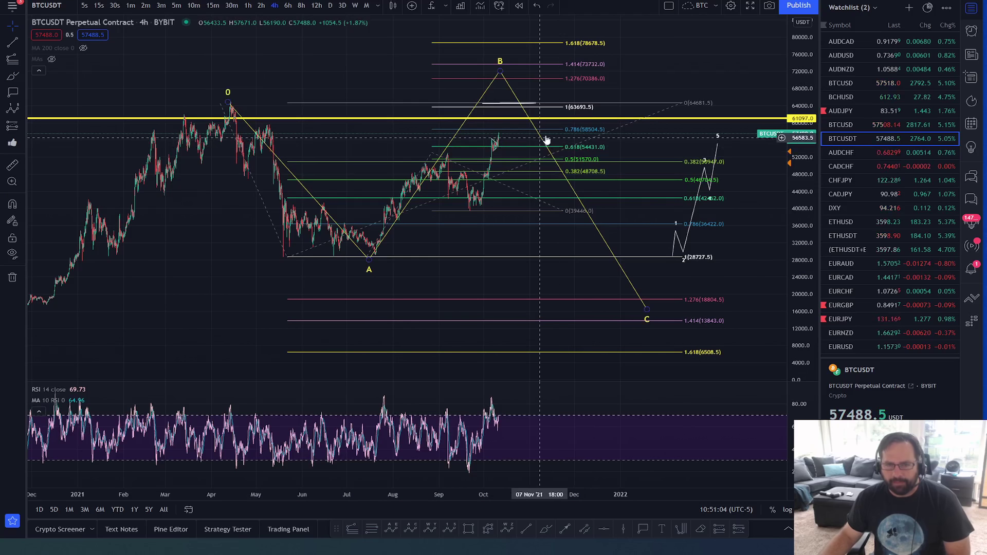
left_click(574, 132)
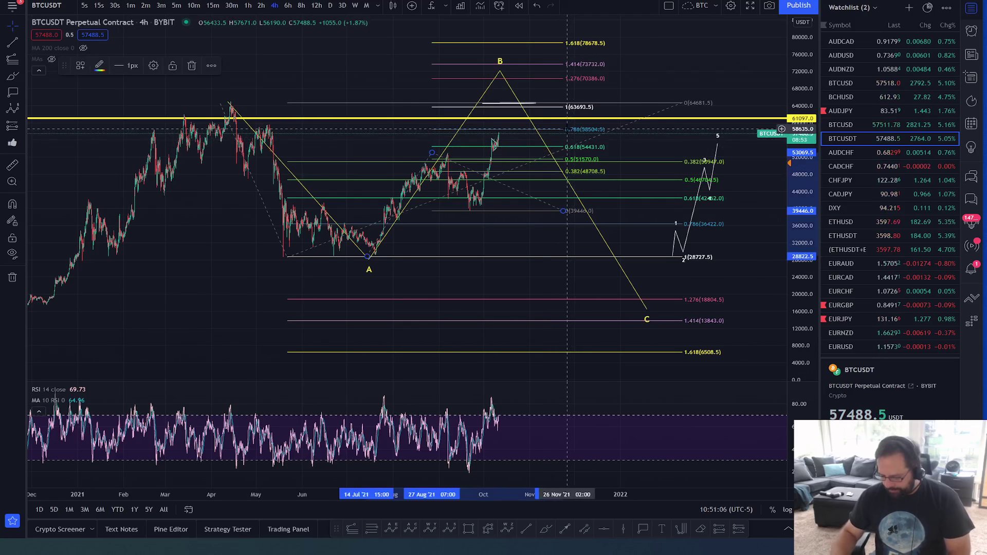
key("Delete")
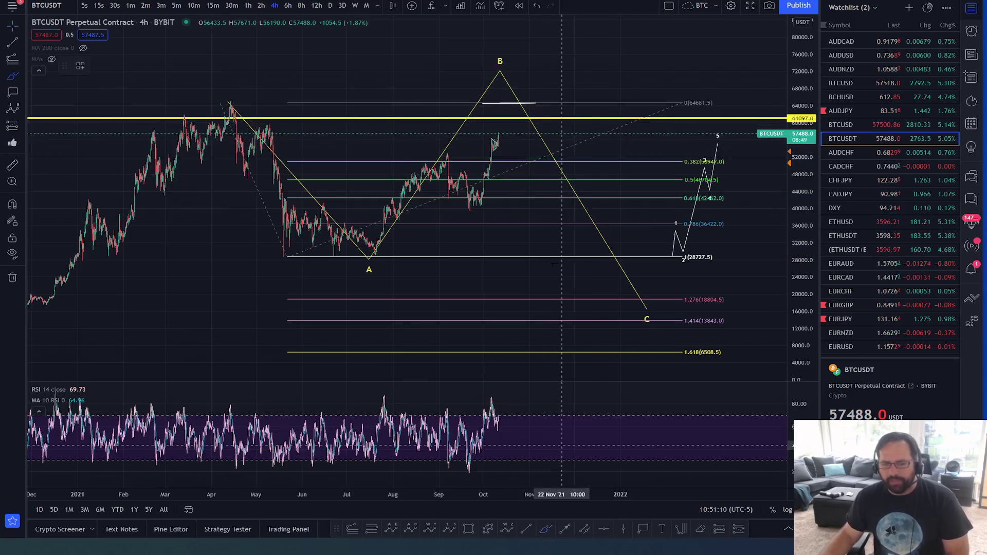
Brush loops around the zone just below point B, above the April high, and undo them
left_click_drag(524, 70, 457, 86)
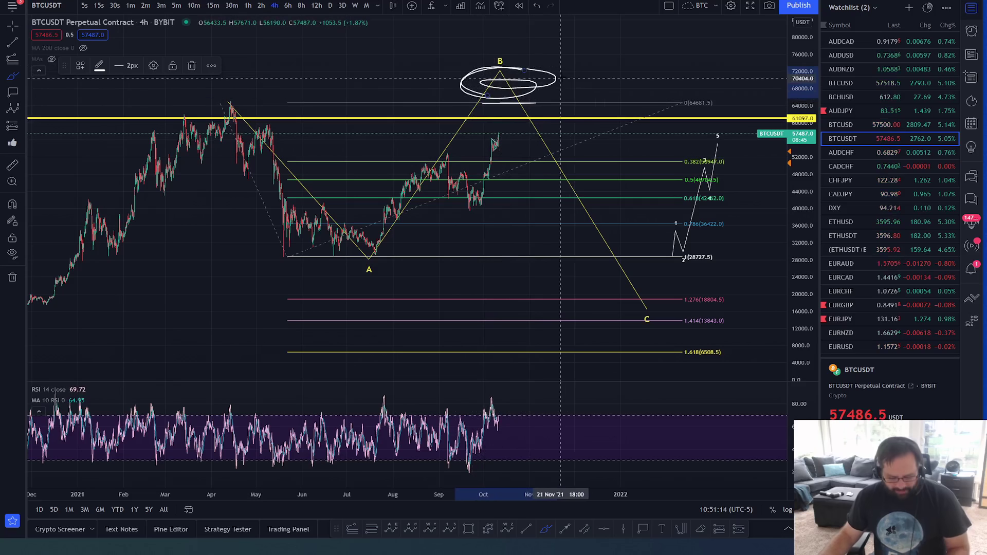
key("ctrl+z")
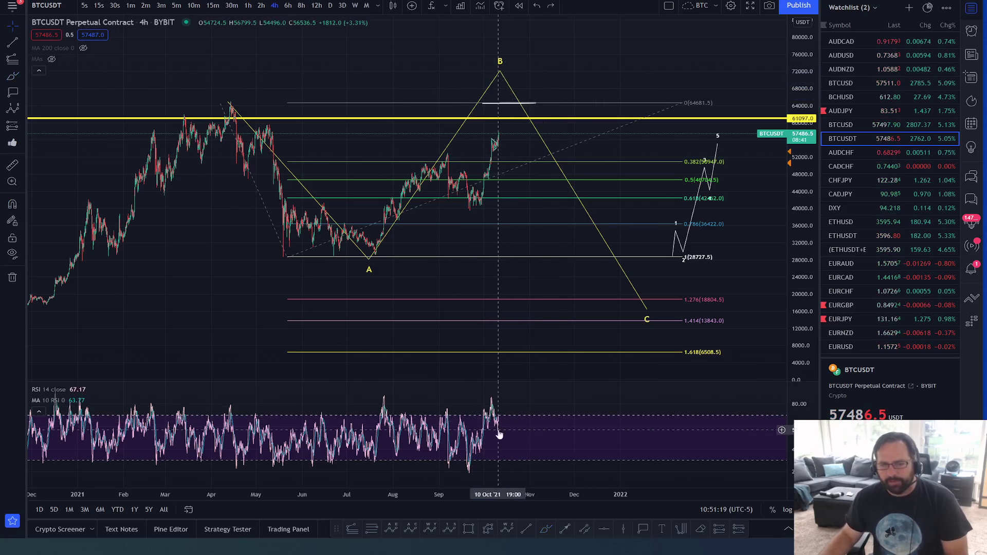
key("Escape")
Brush a rising path from the late-September low to above the April high with a falling arrow after it, and undo the strokes
mouse_move(508, 139)
left_mouse_down()
mouse_move(514, 149)
mouse_move(521, 98)
left_mouse_up()
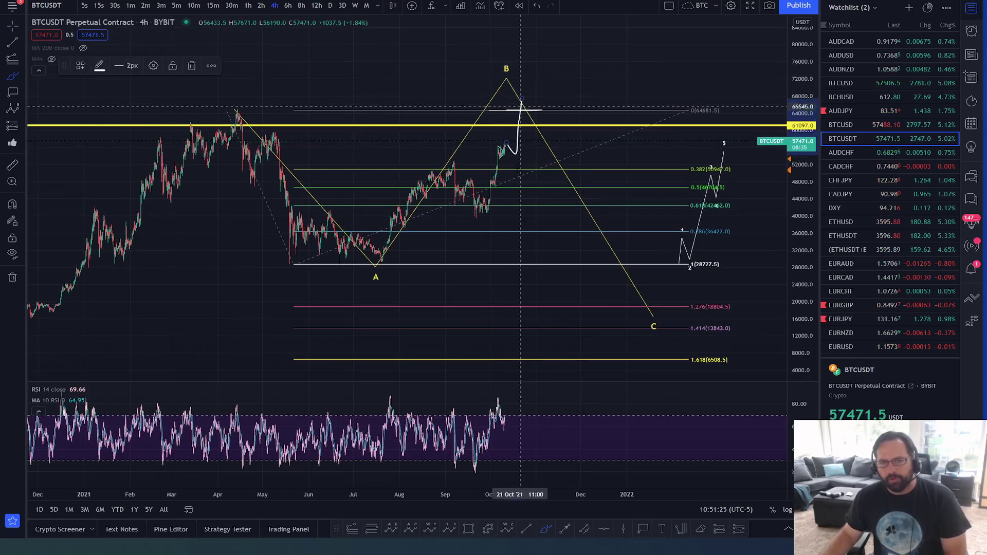
mouse_move(475, 218)
left_mouse_down()
mouse_move(530, 93)
mouse_move(540, 103)
mouse_move(533, 109)
mouse_move(543, 97)
mouse_move(595, 198)
mouse_move(578, 181)
left_mouse_up()
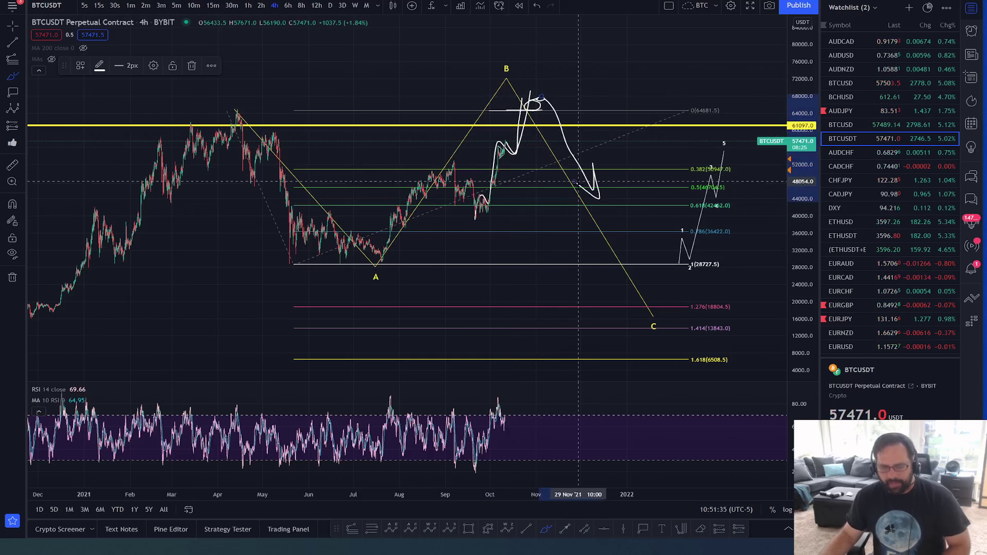
key("ctrl+z")
key("ctrl+z")
key("ctrl+z")
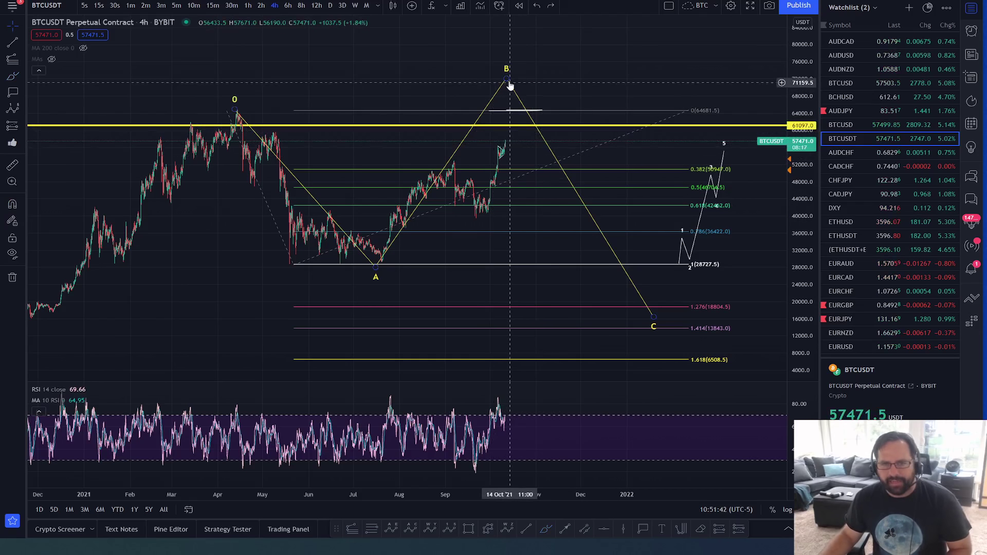
Reshape the ABC pattern: move B to about 61,766, its starting point to about 65,221, and A to the May low at about 27,972
left_click_drag(506, 78, 514, 130)
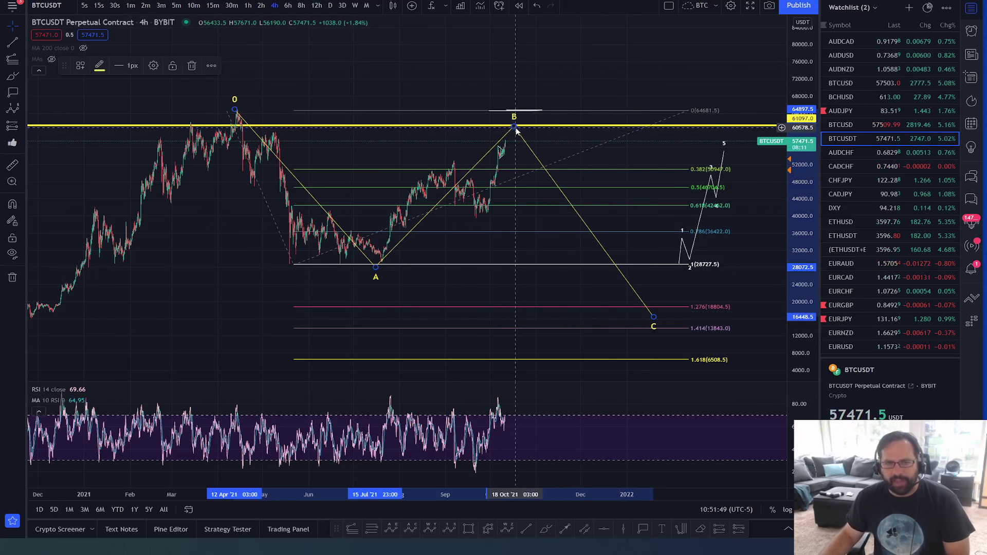
left_click_drag(515, 127, 509, 126)
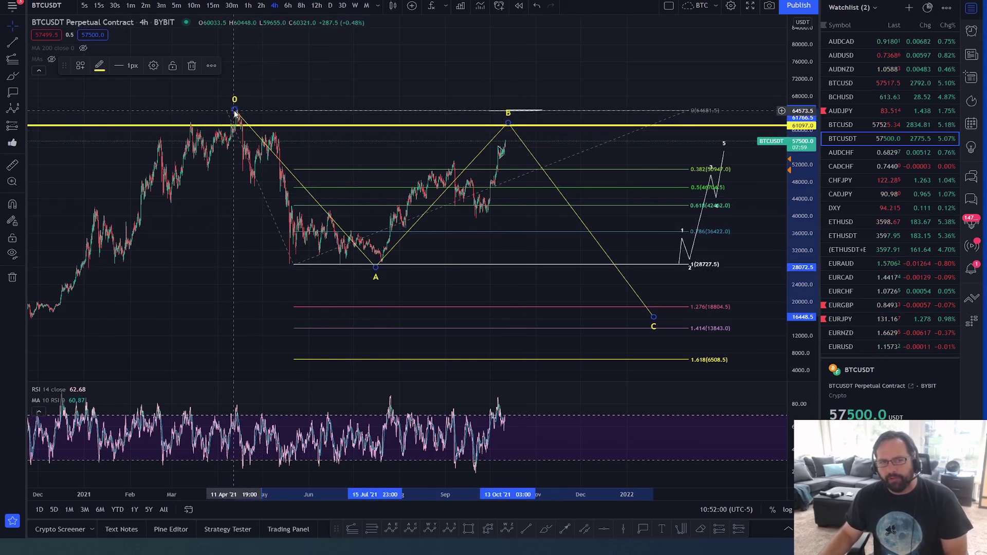
left_click_drag(235, 112, 223, 110)
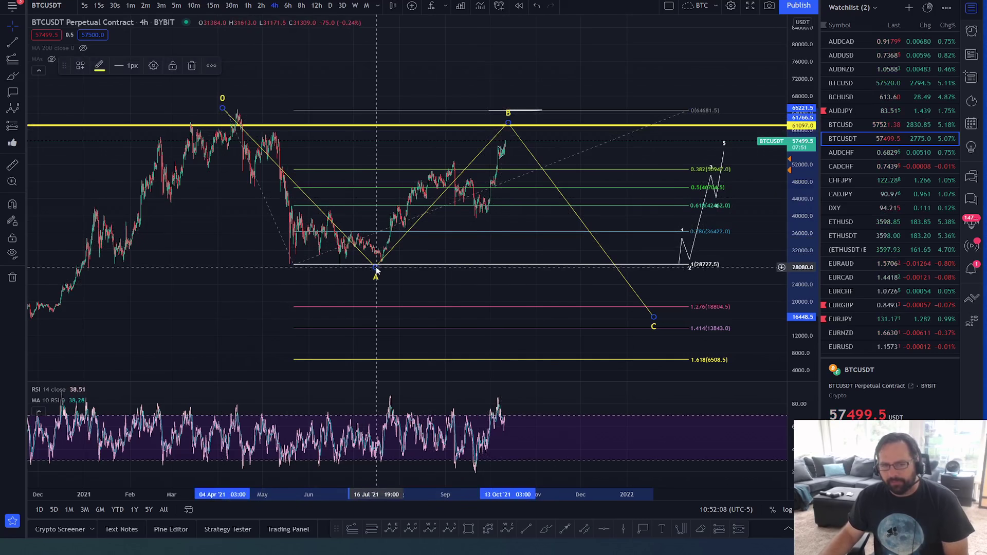
mouse_move(376, 267)
left_mouse_down()
mouse_move(281, 263)
mouse_move(292, 268)
left_mouse_up()
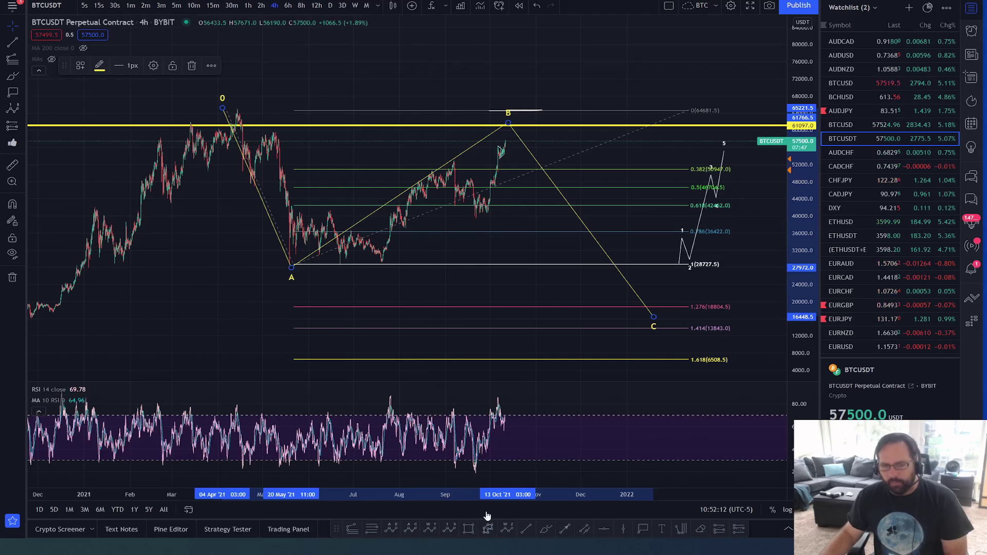
Draw a three-leg path from point A over the mid-June high and down to the July low, ending just below point B
left_click(488, 529)
left_click(286, 264)
left_click(328, 207)
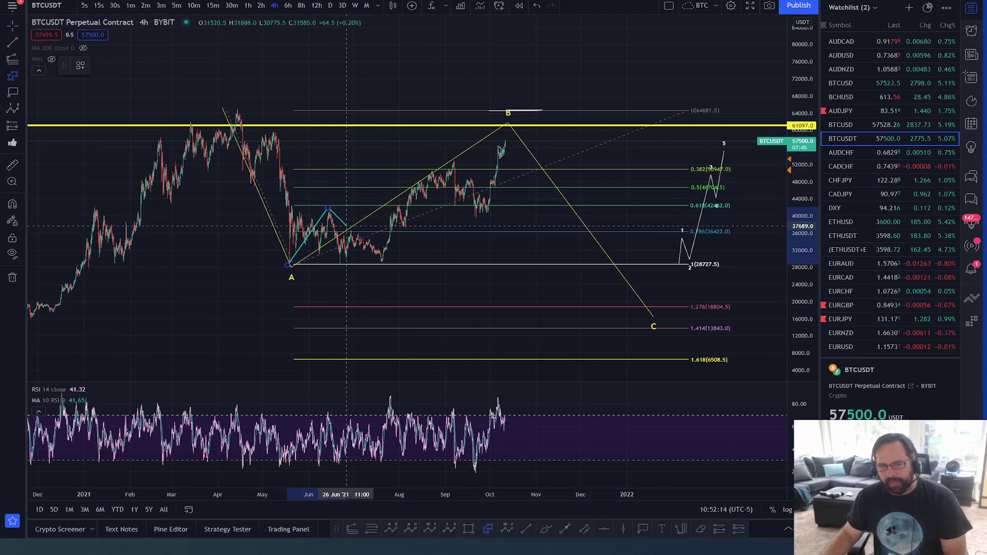
left_click(381, 267)
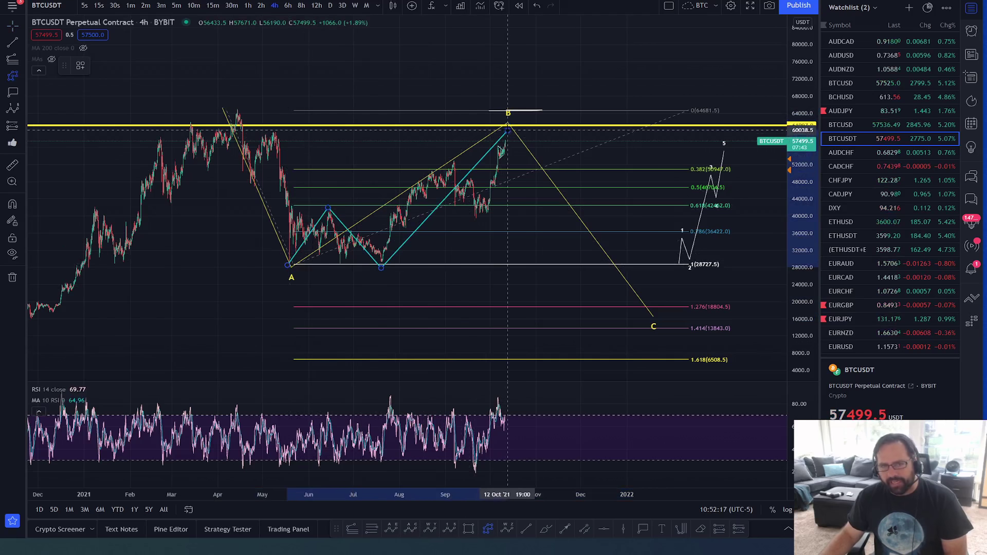
left_click(508, 130)
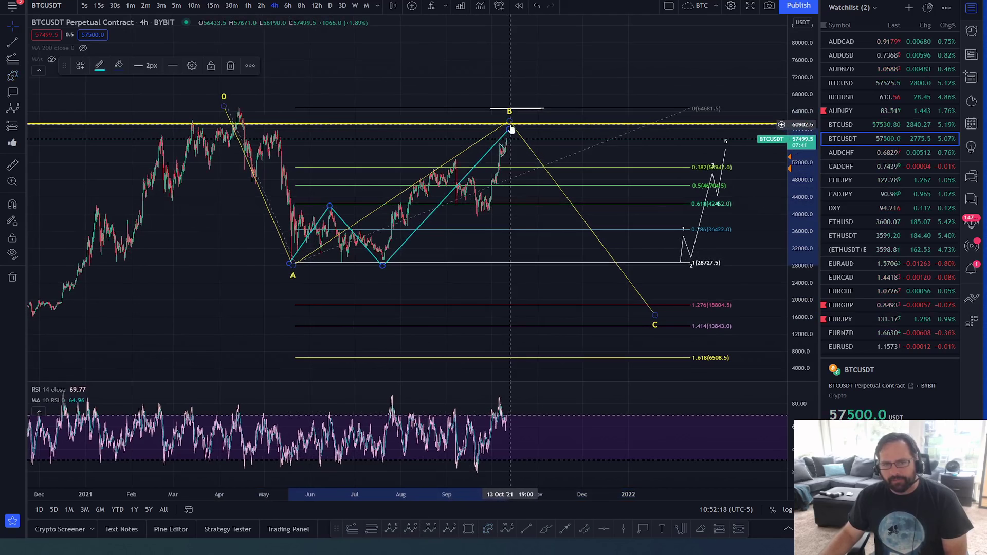
double_click(511, 127)
left_click(592, 145)
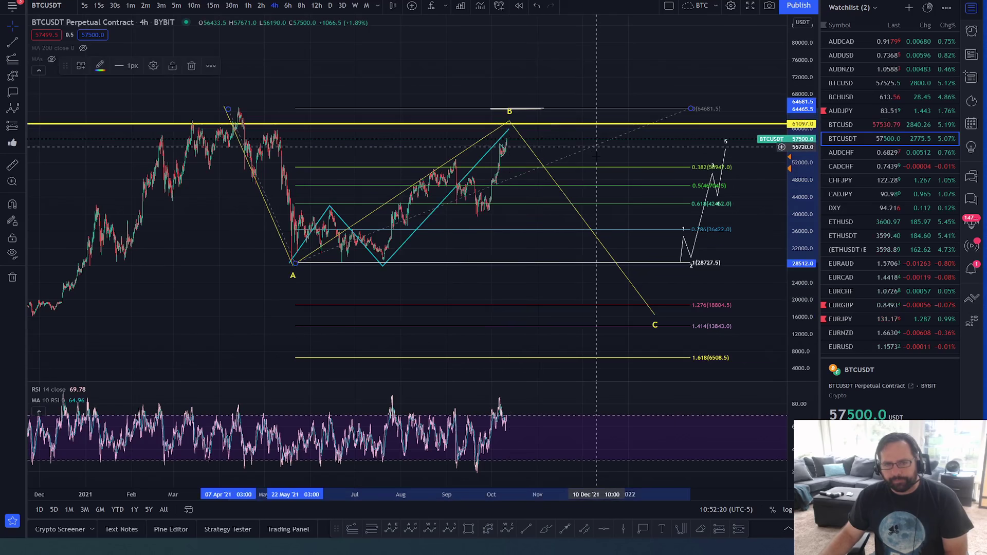
Adjust the path's end point to just under the yellow 61,097 line in mid-October
left_click_drag(509, 131, 513, 124)
left_click(511, 128)
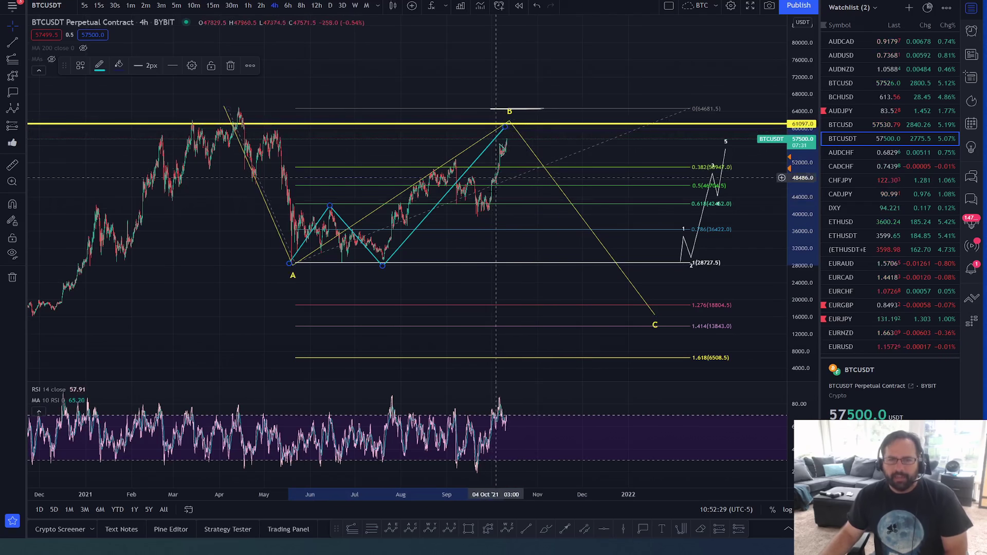
left_click_drag(505, 127, 517, 127)
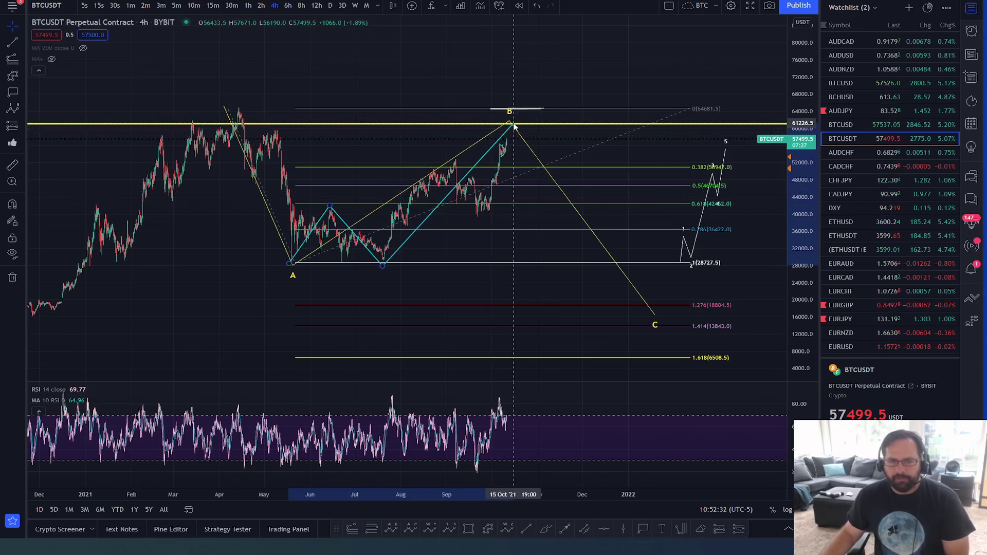
left_click(515, 129)
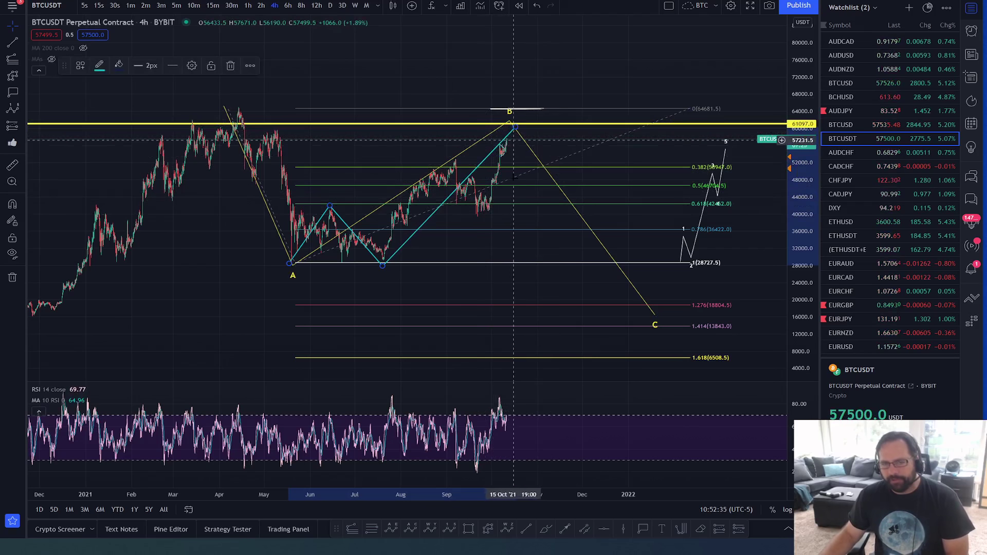
Brush an arc from the late-September low to the path's end, undo it, and delete the three-leg path
left_click(546, 528)
left_click(479, 217)
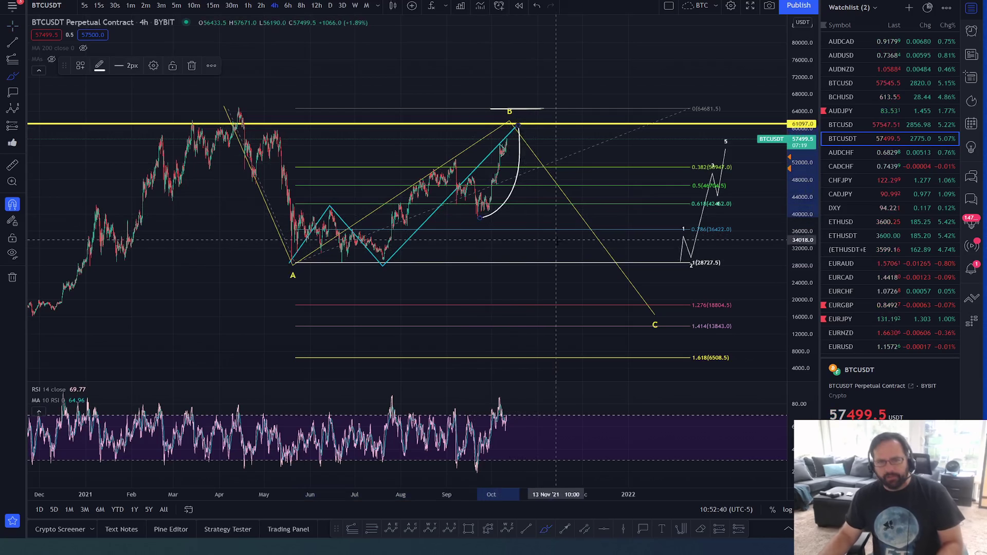
key("ctrl+z")
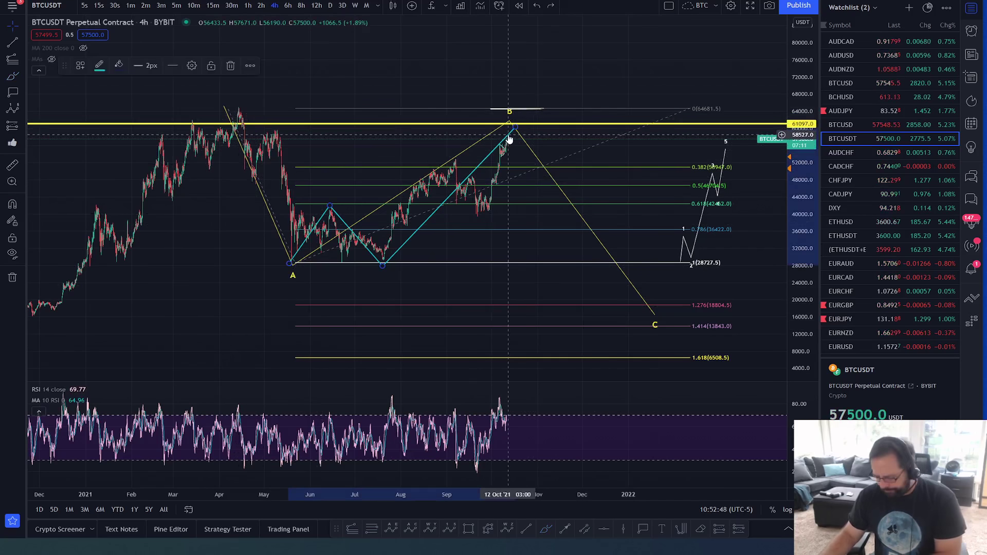
key("Delete")
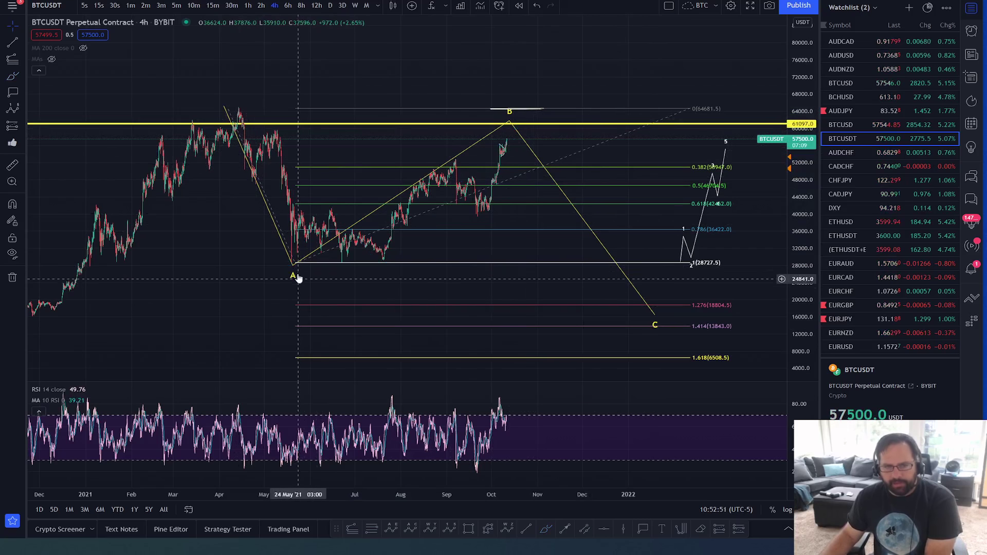
Move point A to the July low near 28,943 and draw a path from there through the early-September high and late-September low to about 65,000
mouse_move(388, 265)
left_mouse_down()
mouse_move(292, 276)
mouse_move(293, 266)
mouse_move(383, 262)
left_mouse_up()
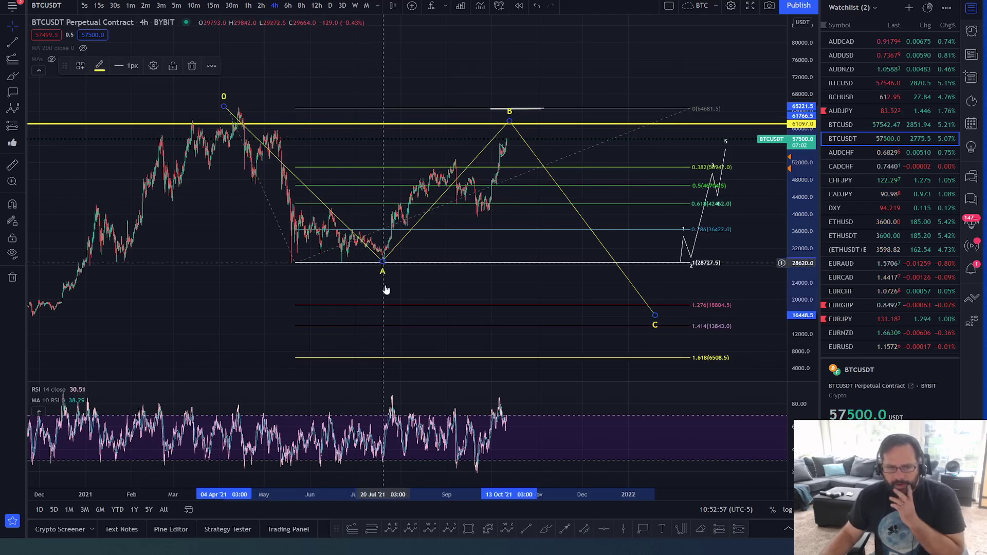
left_click(494, 530)
left_click(375, 253)
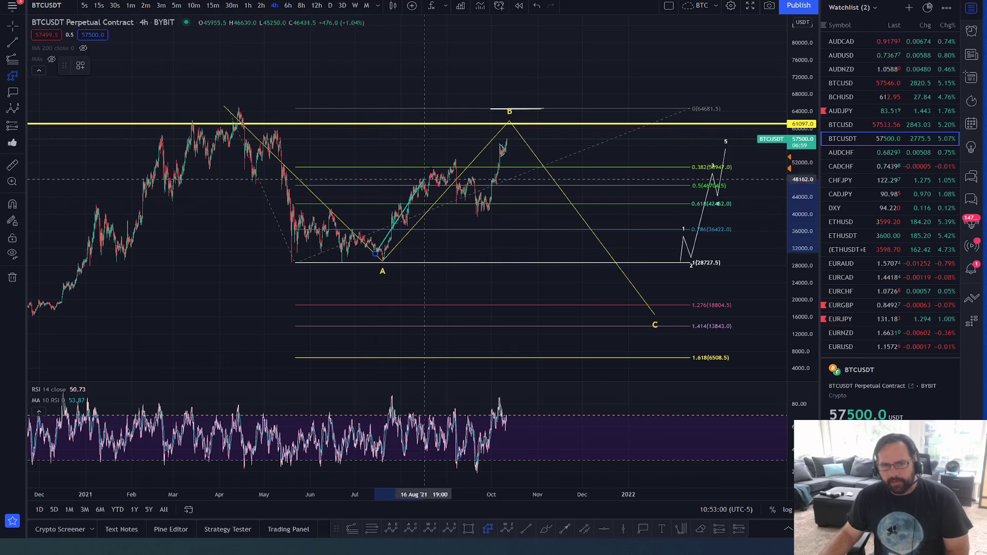
left_click(480, 216)
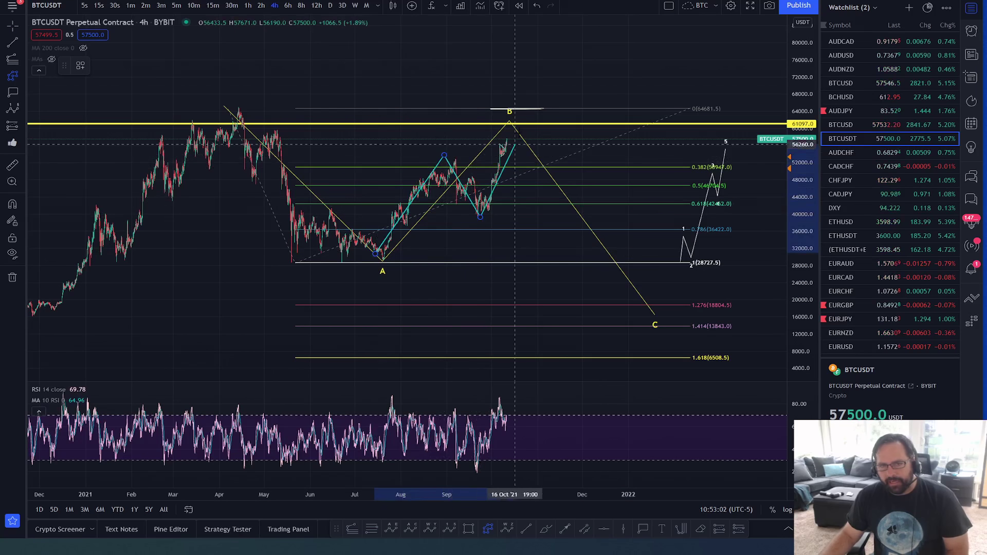
left_click(529, 106)
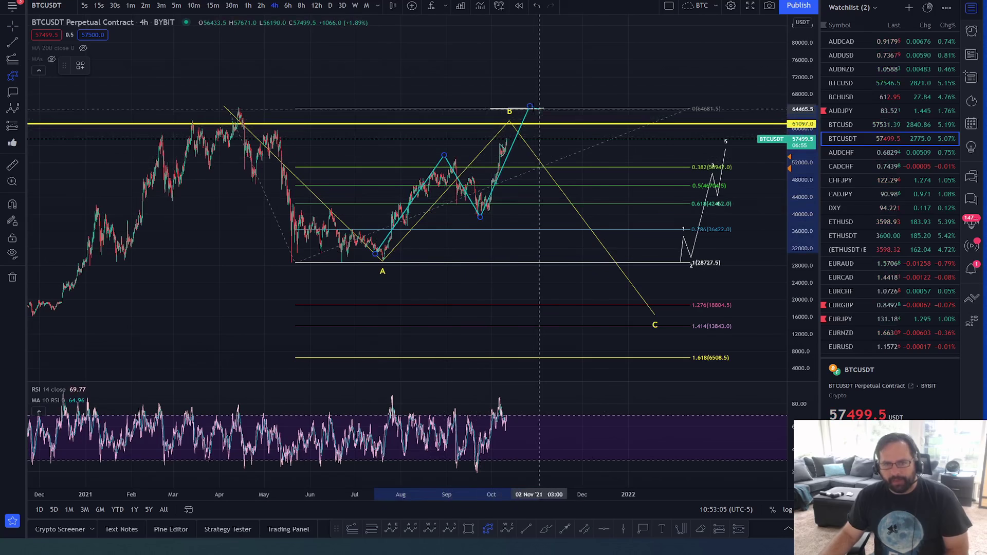
double_click(530, 107)
left_click(571, 60)
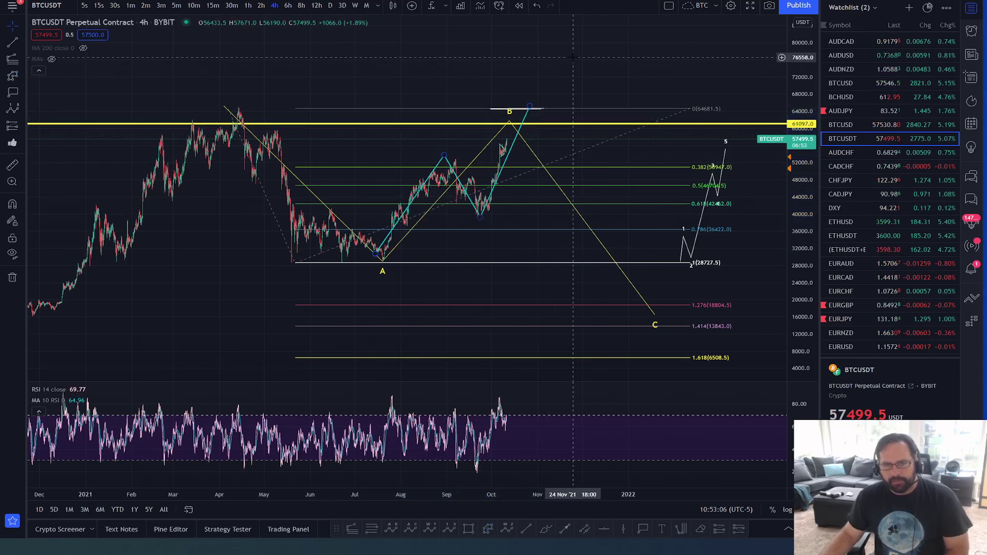
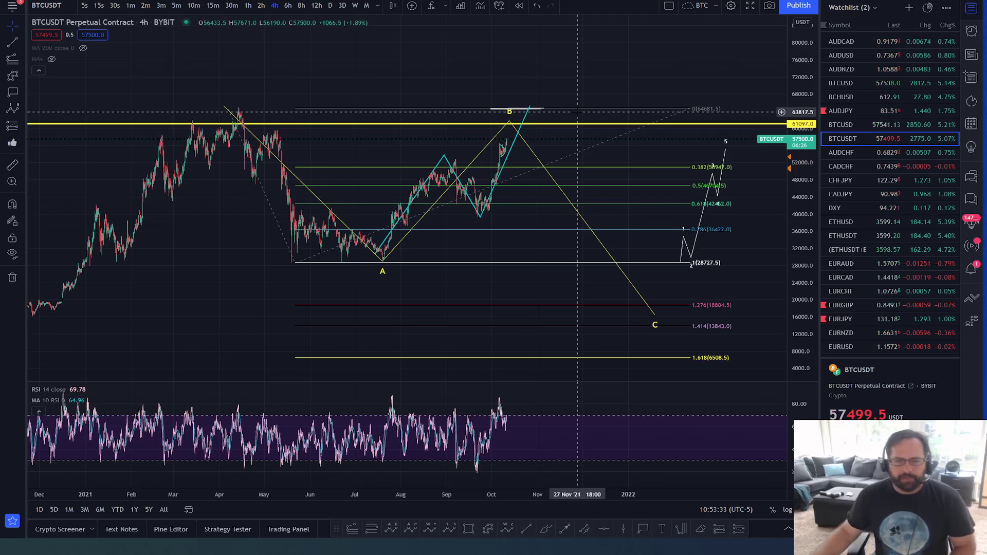
Lower the cyan path's end point to just above the yellow 61,097 line in late October
left_click(451, 188)
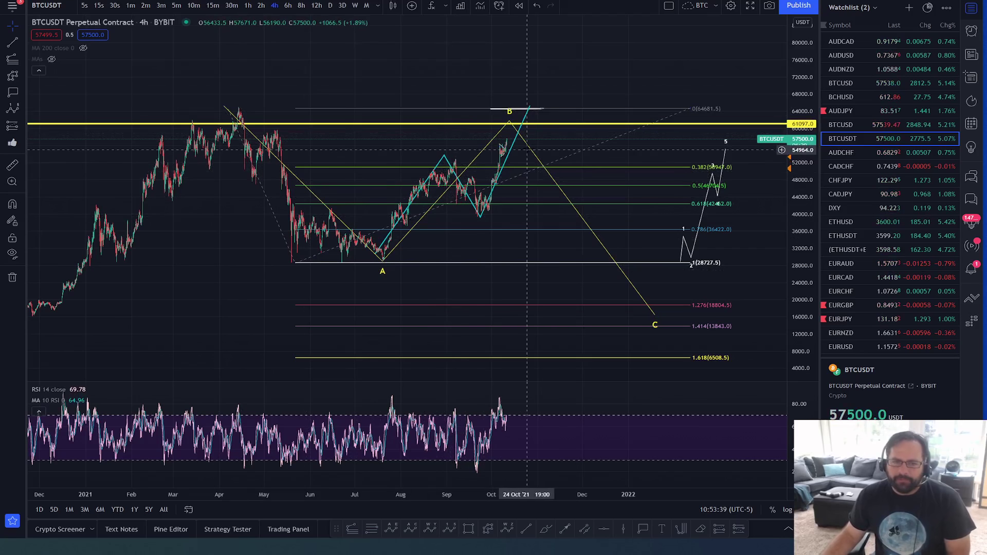
left_click(530, 108)
left_click_drag(530, 109, 521, 137)
left_click(547, 134)
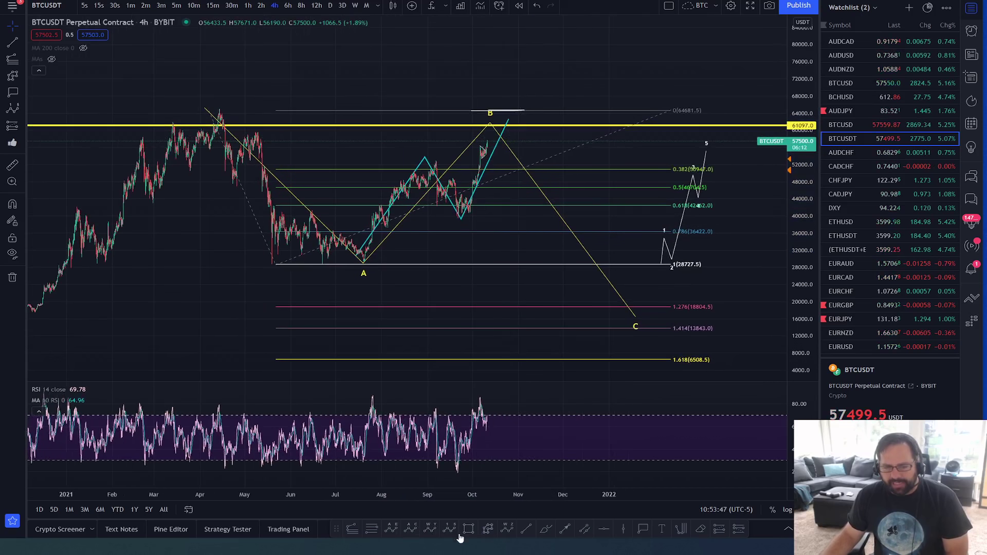
Brush a path from A over the September high, through the late-September low up to B, and down to about 51,000
left_click(542, 531)
mouse_move(363, 258)
left_mouse_down()
mouse_move(417, 155)
mouse_move(460, 219)
mouse_move(489, 124)
mouse_move(503, 148)
mouse_move(513, 134)
mouse_move(532, 170)
left_mouse_up()
Circle the September top and decline with the brush, and undo the circle
mouse_move(451, 176)
left_mouse_down()
mouse_move(442, 198)
mouse_move(468, 186)
mouse_move(445, 157)
mouse_move(426, 177)
mouse_move(447, 216)
mouse_move(461, 186)
left_mouse_up()
key("ctrl+z")
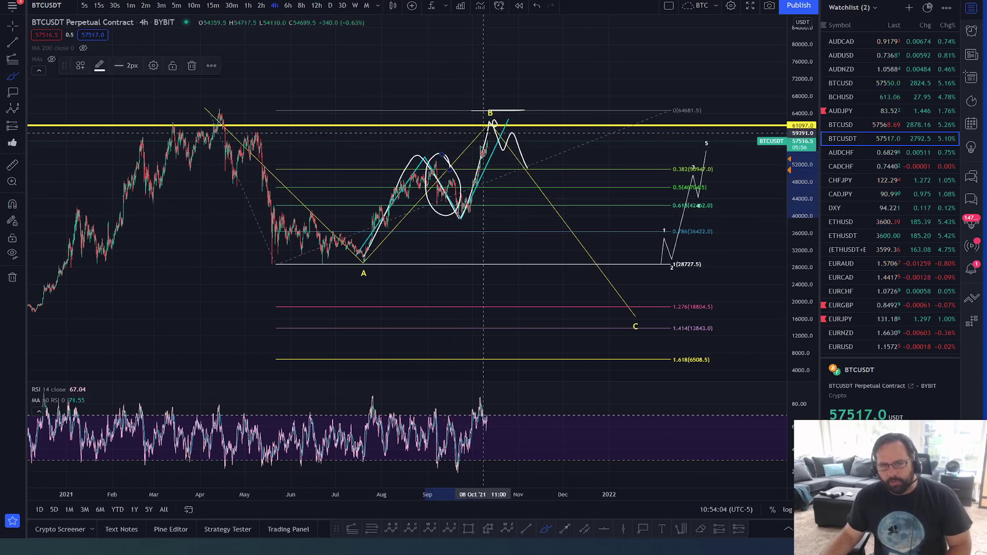
mouse_move(502, 126)
left_mouse_down()
mouse_move(490, 226)
mouse_move(491, 218)
left_mouse_up()
key("ctrl+z")
key("ctrl+z")
key("ctrl+z")
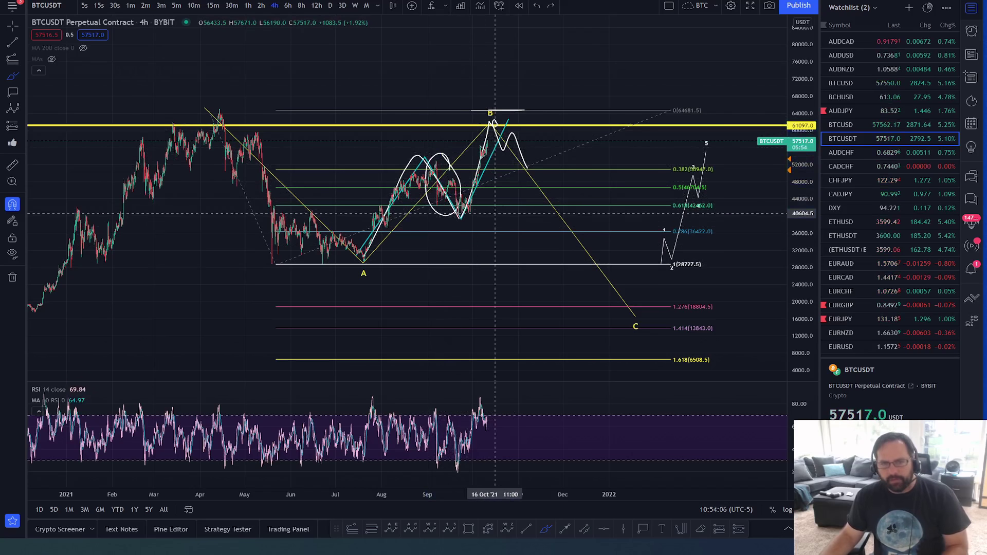
Retrace the decline from B to about 51,000 and brush a falling curve with a nearly flat support line in the RSI pane
left_click_drag(507, 138, 527, 163)
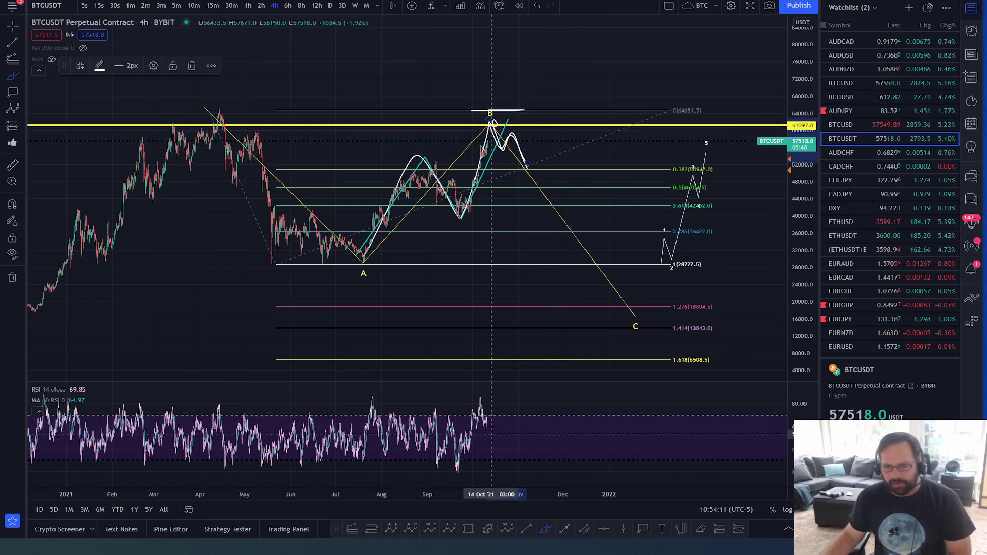
left_click_drag(483, 415, 510, 440)
left_click_drag(464, 477, 523, 470)
Brush a rising support line from the late-September low, a curve up to about 78,000, and an arrowed path from A to about 86,000
mouse_move(452, 232)
left_mouse_down()
mouse_move(535, 176)
mouse_move(553, 60)
left_mouse_up()
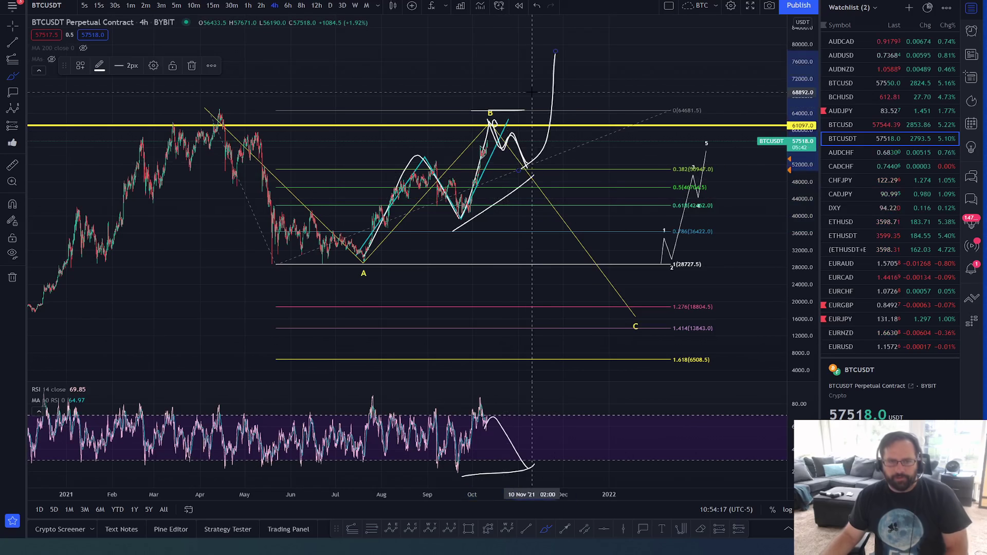
mouse_move(378, 250)
left_mouse_down()
mouse_move(419, 155)
mouse_move(465, 214)
mouse_move(506, 113)
mouse_move(536, 168)
mouse_move(552, 87)
mouse_move(583, 19)
mouse_move(595, 44)
left_mouse_up()
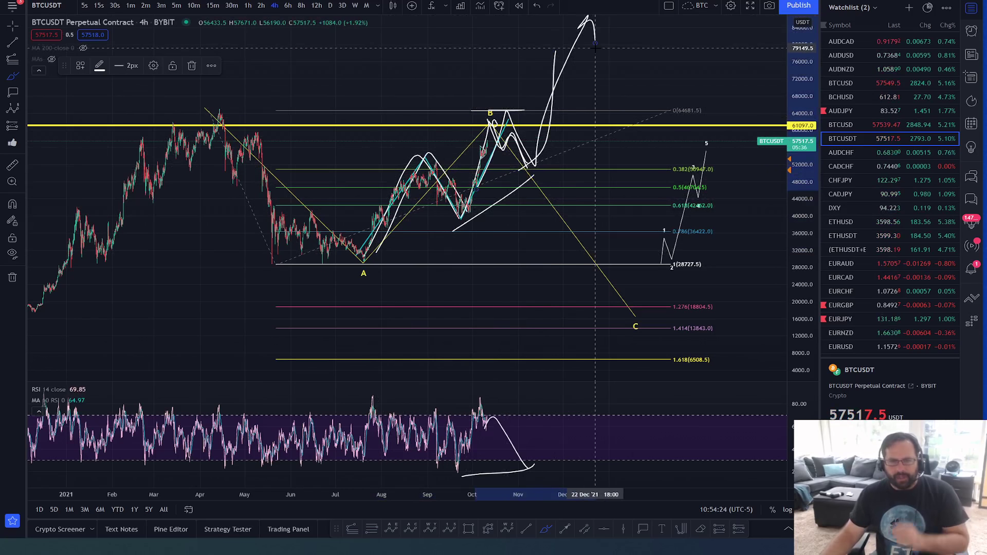
key("Escape")
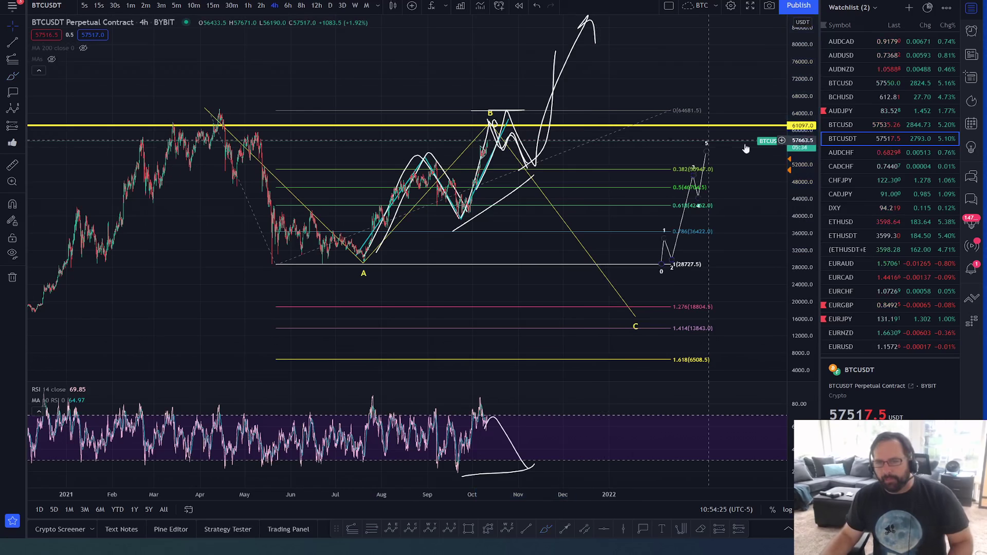
Delete the brushed curve to about 78,000 and the arrowed brush path from A to about 86,000
left_click(555, 63)
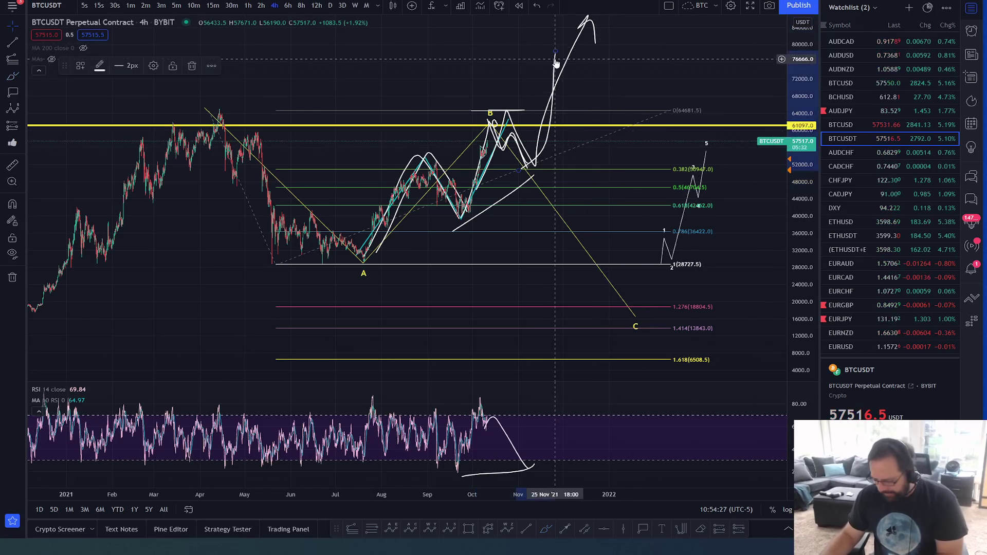
key("Delete")
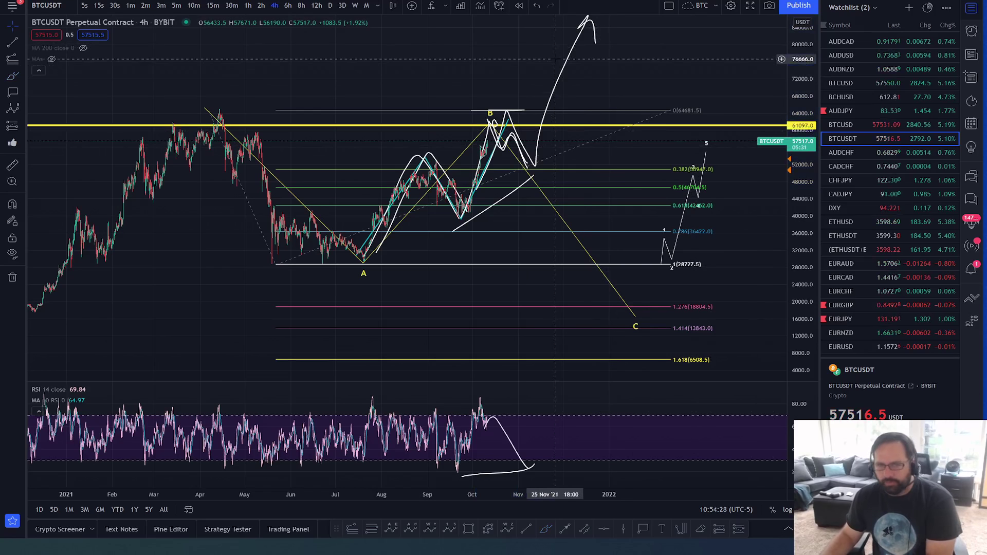
left_click(508, 140)
left_click(509, 141)
left_click_drag(790, 68, 790, 89)
left_click_drag(732, 57, 688, 108)
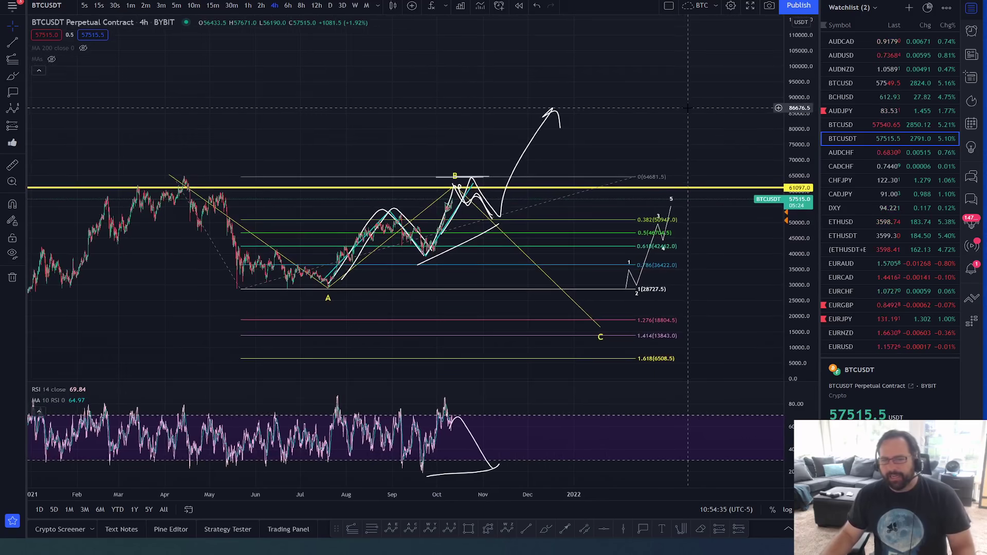
left_click(467, 186)
key("Delete")
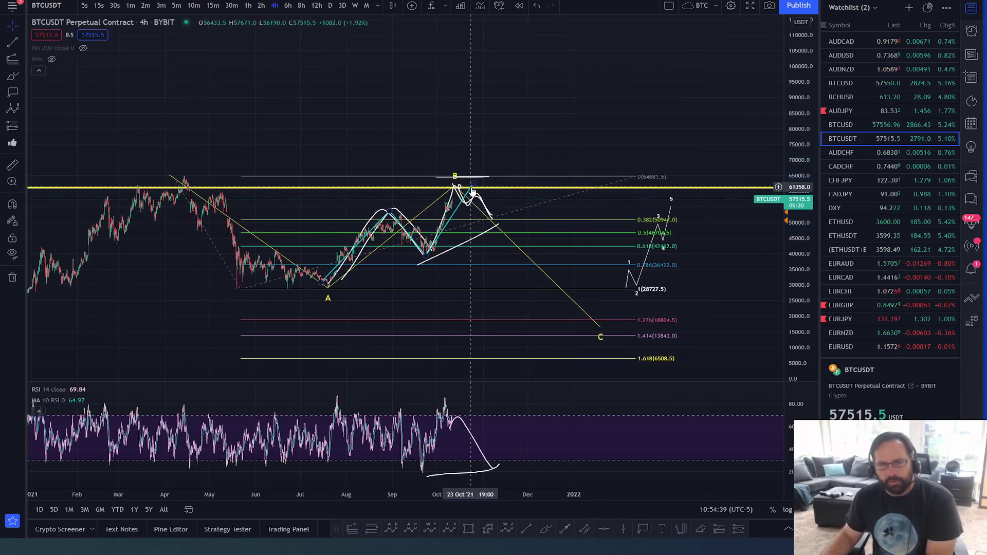
Delete the brushed zigzag strokes around point B in October
left_click(467, 200)
key("Delete")
key("ctrl+z")
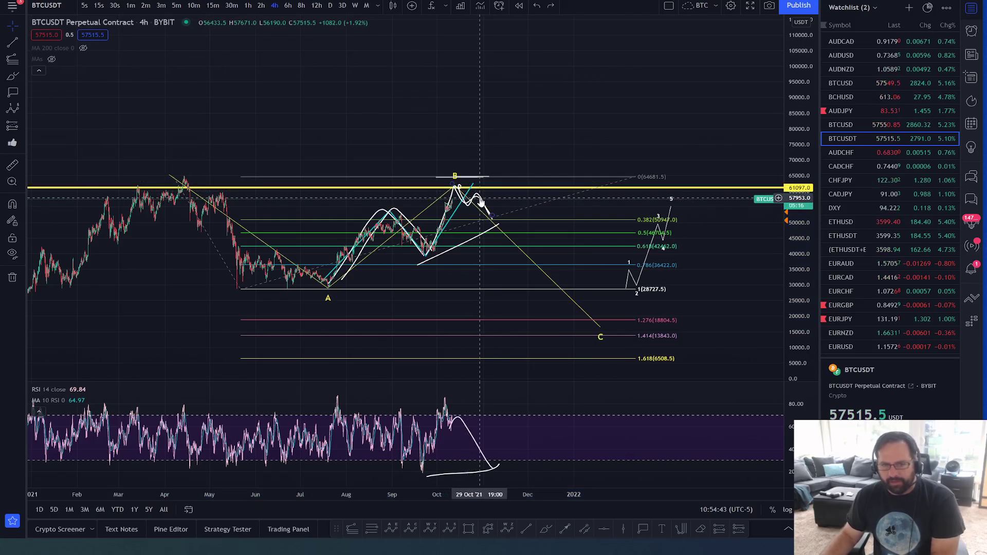
key("Delete")
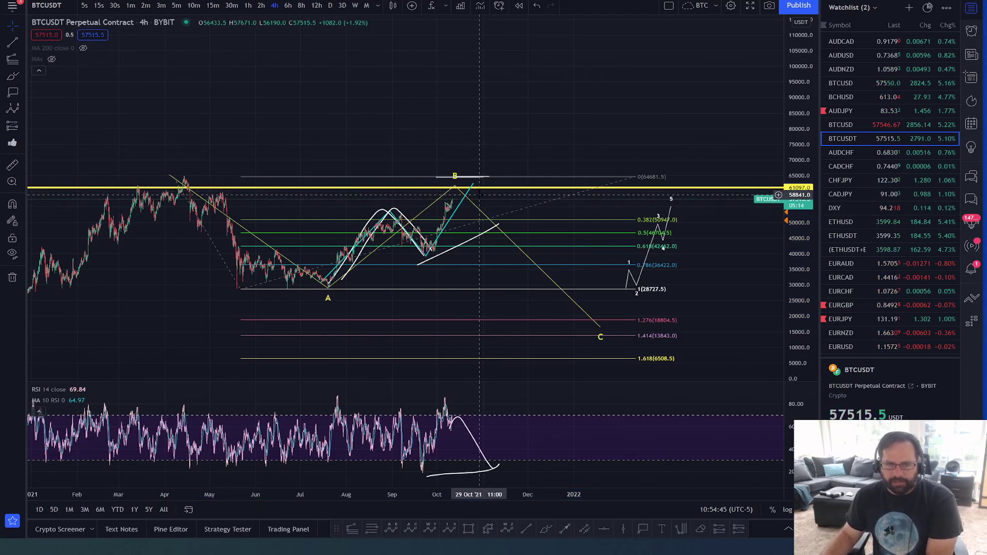
Delete the brush strokes over the July-to-September waves and the rising support line below the late-September low
left_click(385, 211)
key("Delete")
left_click(400, 208)
key("Delete")
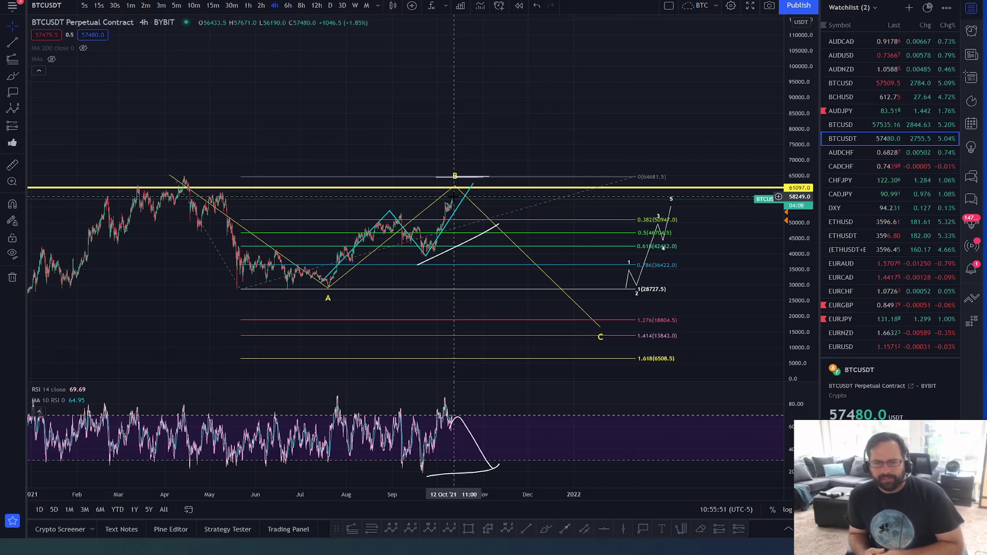
left_click(473, 238)
key("Delete")
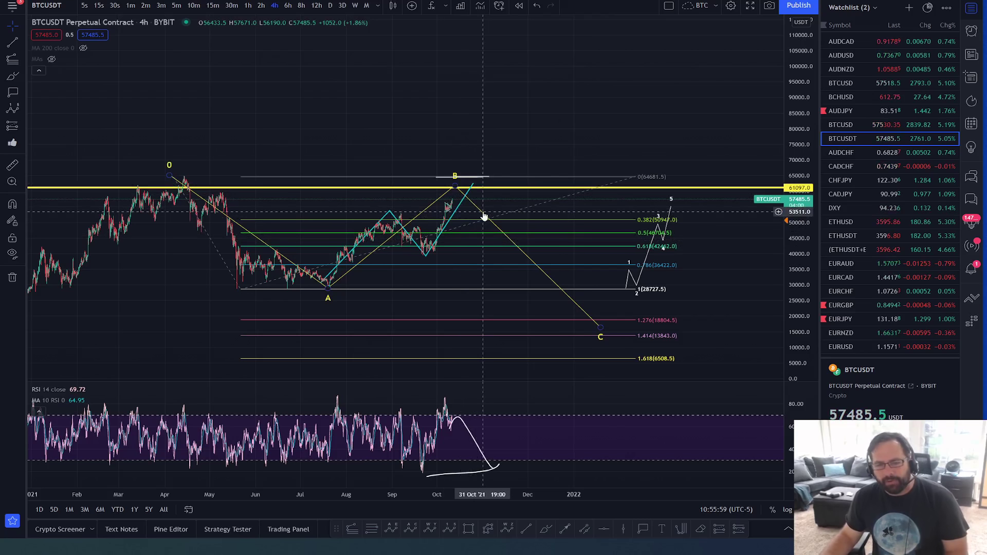
Move point B of the yellow ABC pattern up to 65,800 on 28 October 2021
left_click_drag(455, 189, 477, 174)
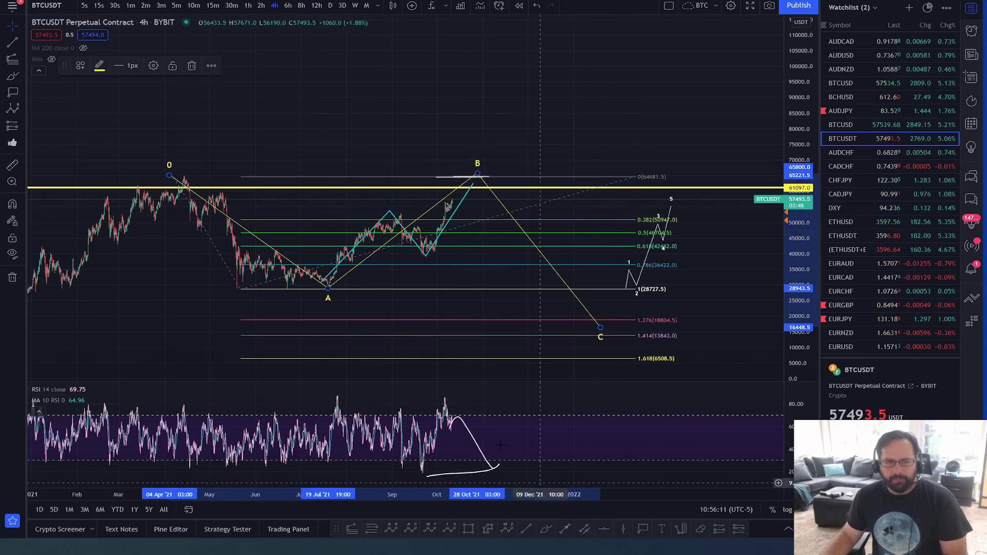
left_click(275, 125)
Switch to the Coinbase BTCUSD chart and set its interval to one day
left_click_drag(276, 125, 425, 99)
left_click_drag(242, 103, 330, 33)
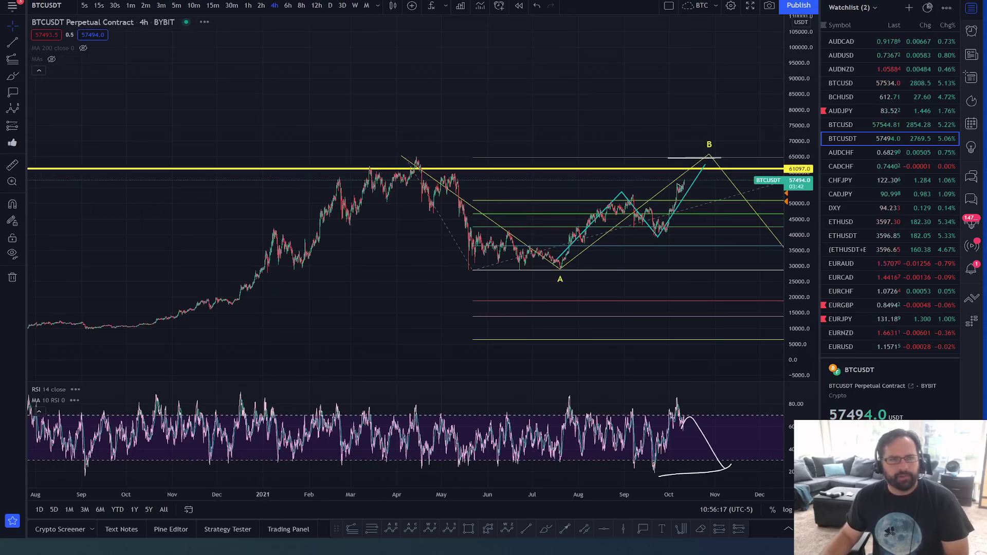
left_click(324, 1)
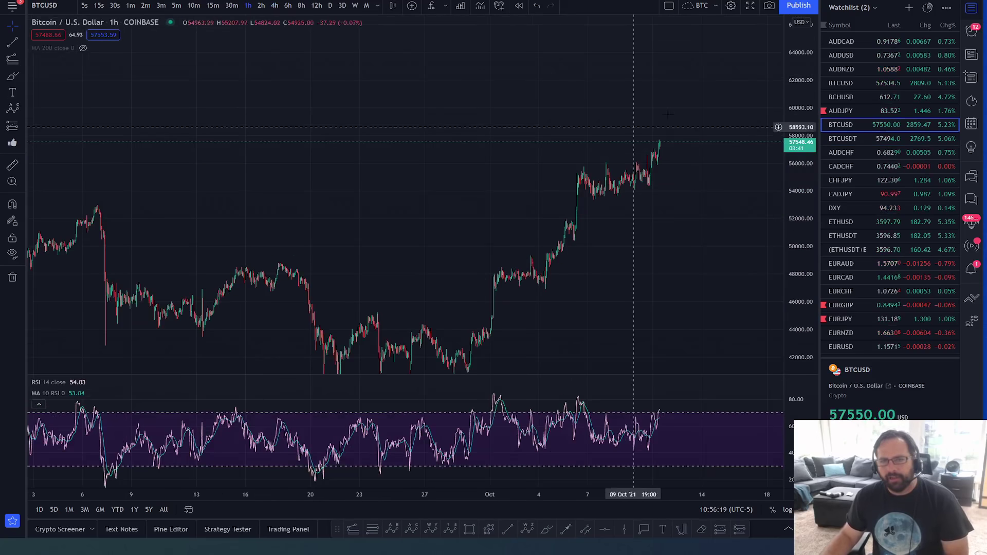
left_click(330, 7)
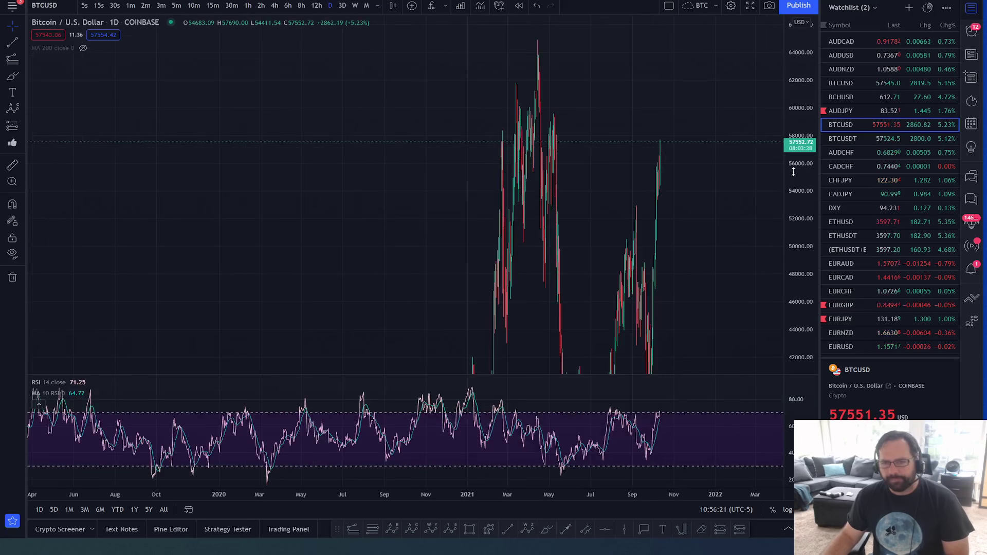
Examine the BTCUSD daily history around the June 2019 high and the correction into March 2020
scroll(583, 265, "down", 3)
left_click_drag(799, 304, 771, 152)
scroll(550, 253, "up", 4)
left_click_drag(413, 284, 488, 81)
scroll(523, 175, "up", 4)
left_click_drag(409, 169, 665, 147)
left_click_drag(802, 225, 796, 46)
scroll(588, 156, "up", 6)
left_click_drag(434, 161, 664, 184)
scroll(665, 184, "up", 2)
scroll(665, 184, "up", 2)
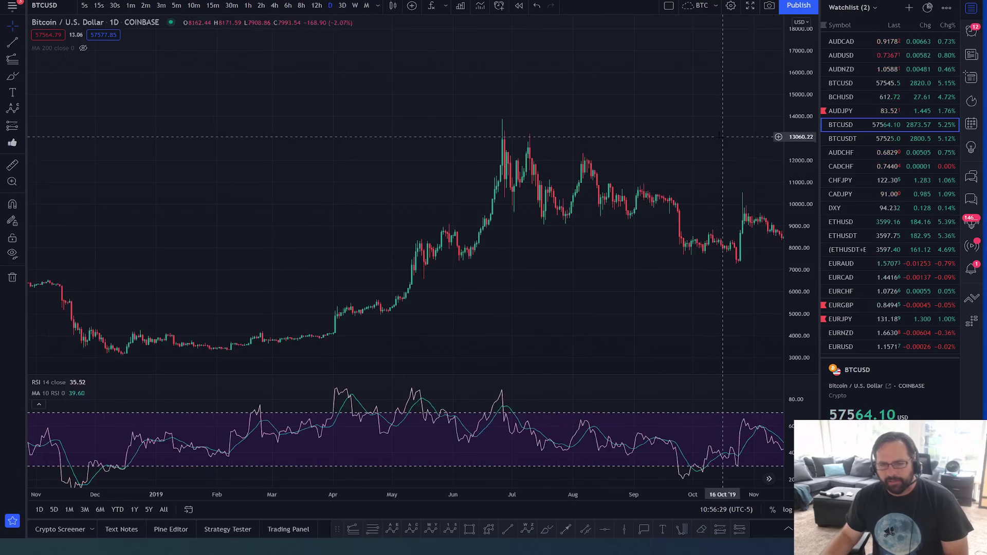
left_click_drag(724, 138, 390, 152)
left_click_drag(803, 302, 801, 257)
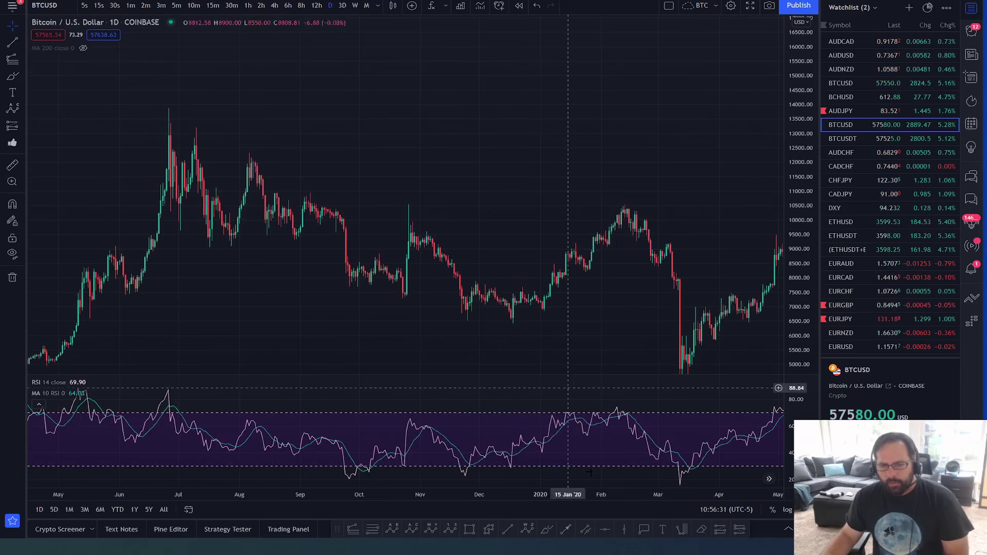
Brush three-leg declines from the June 2019 high over the August high to the late-September low, circle the top, and undo the strokes
left_click(546, 529)
mouse_move(169, 136)
left_mouse_down()
mouse_move(211, 229)
mouse_move(239, 164)
mouse_move(334, 255)
mouse_move(349, 285)
left_mouse_up()
mouse_move(173, 103)
left_mouse_down()
mouse_move(208, 216)
mouse_move(246, 174)
mouse_move(334, 238)
mouse_move(369, 288)
left_mouse_up()
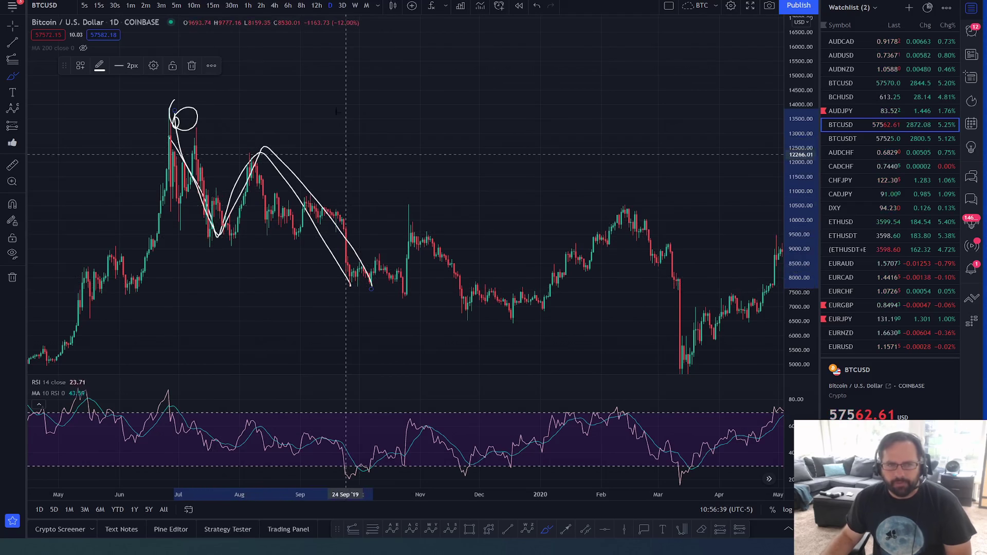
key("ctrl+z")
key("ctrl+z")
key("ctrl+z")
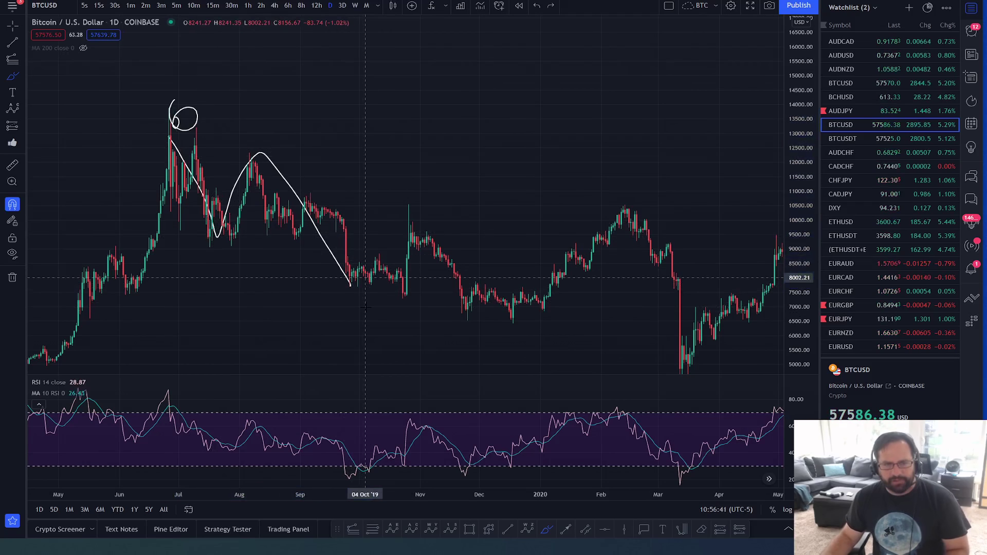
mouse_move(169, 122)
left_mouse_down()
mouse_move(214, 234)
mouse_move(237, 194)
mouse_move(324, 242)
mouse_move(353, 282)
left_mouse_up()
key("ctrl+z")
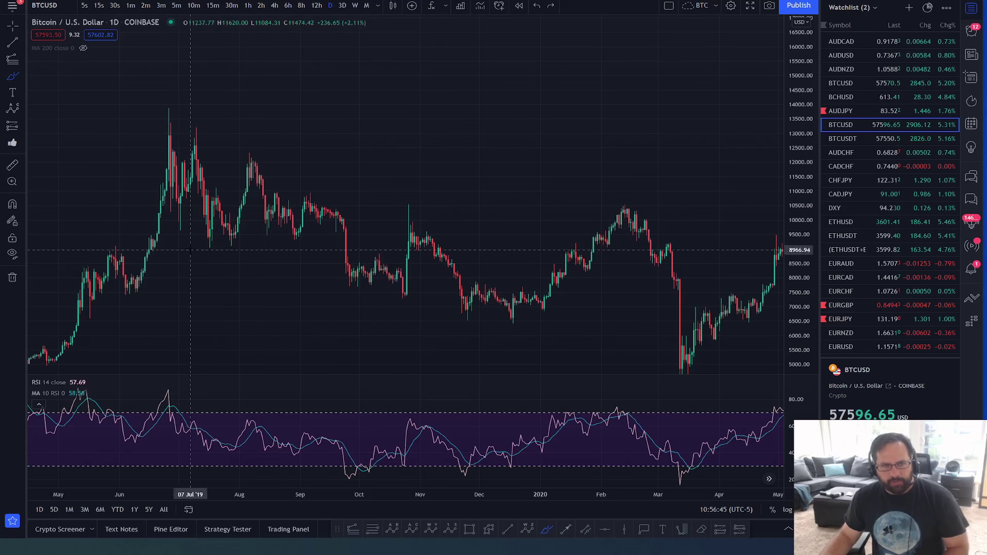
Brush the bounce from the July 2019 low to the August high and an arrowed alternative up to about 14,800, and undo them
left_click_drag(200, 246, 215, 192)
mouse_move(234, 241)
left_mouse_down()
mouse_move(236, 180)
mouse_move(246, 156)
mouse_move(260, 157)
mouse_move(250, 153)
mouse_move(239, 240)
left_mouse_up()
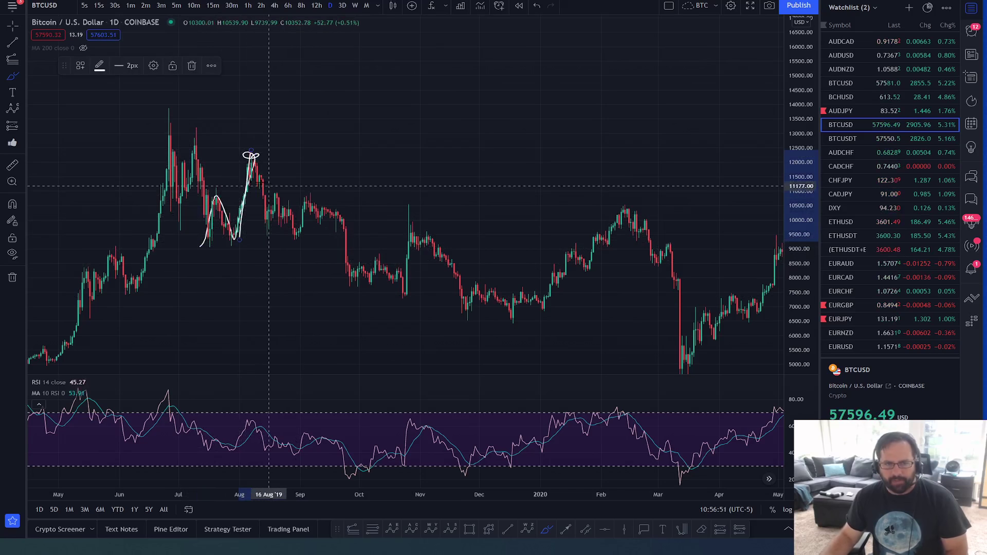
mouse_move(169, 125)
left_mouse_down()
mouse_move(180, 203)
mouse_move(238, 245)
mouse_move(273, 85)
left_mouse_up()
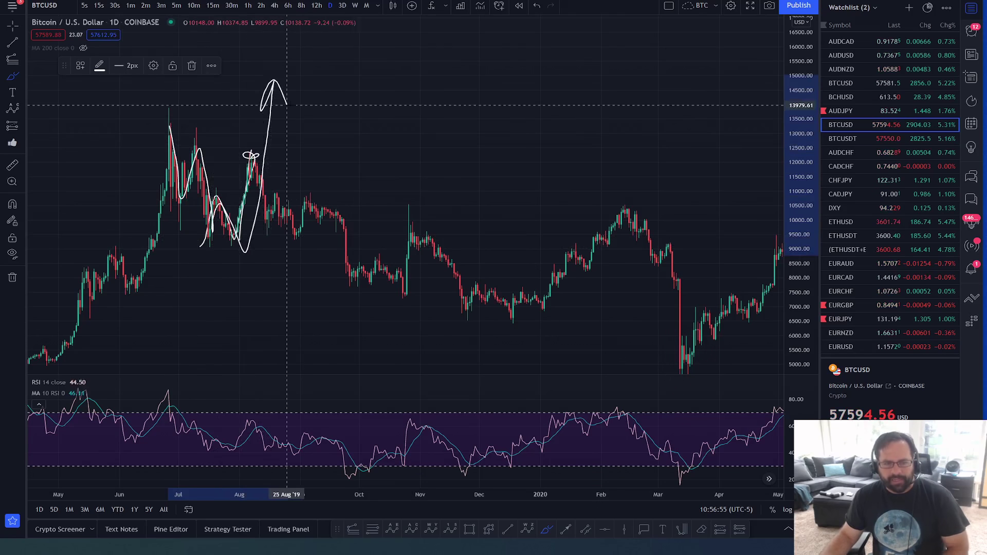
key("ctrl+z")
mouse_move(240, 157)
left_mouse_down()
mouse_move(359, 273)
mouse_move(330, 274)
left_mouse_up()
key("ctrl+z")
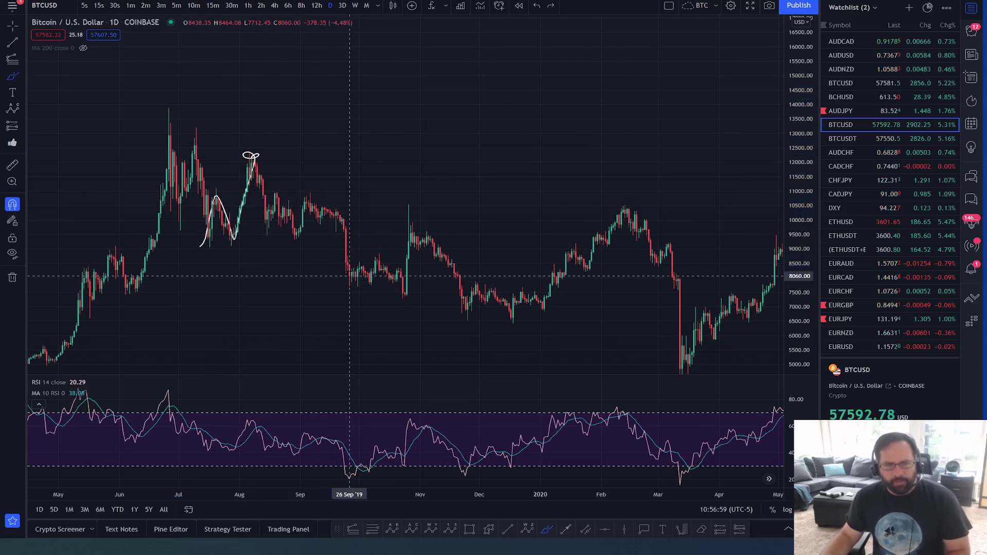
key("Escape")
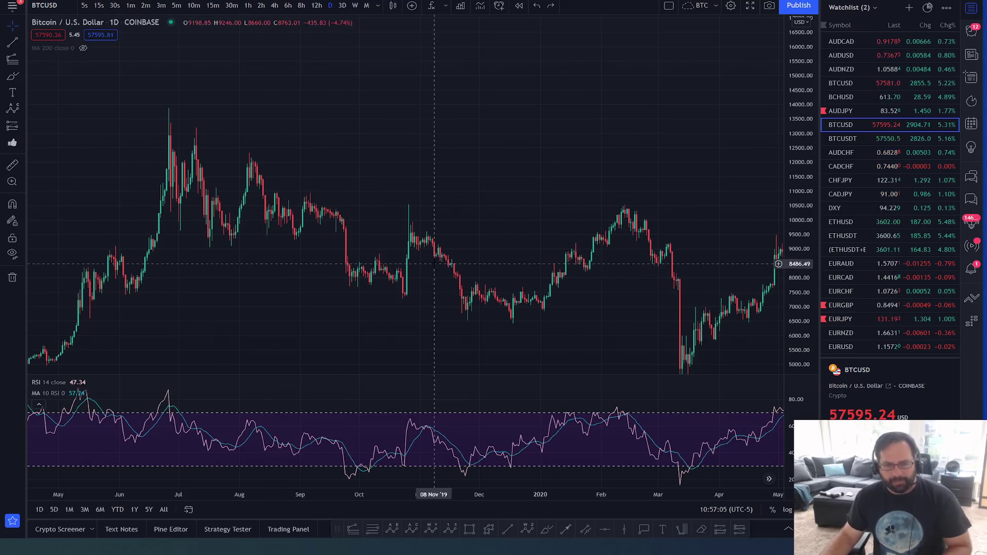
Brush the three-leg decline from the June 2019 high to the late-September low and the rally to the late-October high
left_click(547, 532)
mouse_move(170, 129)
left_mouse_down()
mouse_move(259, 163)
mouse_move(348, 283)
mouse_move(398, 269)
mouse_move(406, 296)
mouse_move(410, 211)
left_mouse_up()
left_click_drag(405, 294, 412, 211)
mouse_move(173, 130)
left_mouse_down()
mouse_move(215, 238)
mouse_move(325, 237)
mouse_move(362, 292)
mouse_move(411, 206)
mouse_move(419, 211)
left_mouse_up()
mouse_move(349, 292)
left_mouse_down()
mouse_move(359, 282)
mouse_move(402, 296)
left_mouse_up()
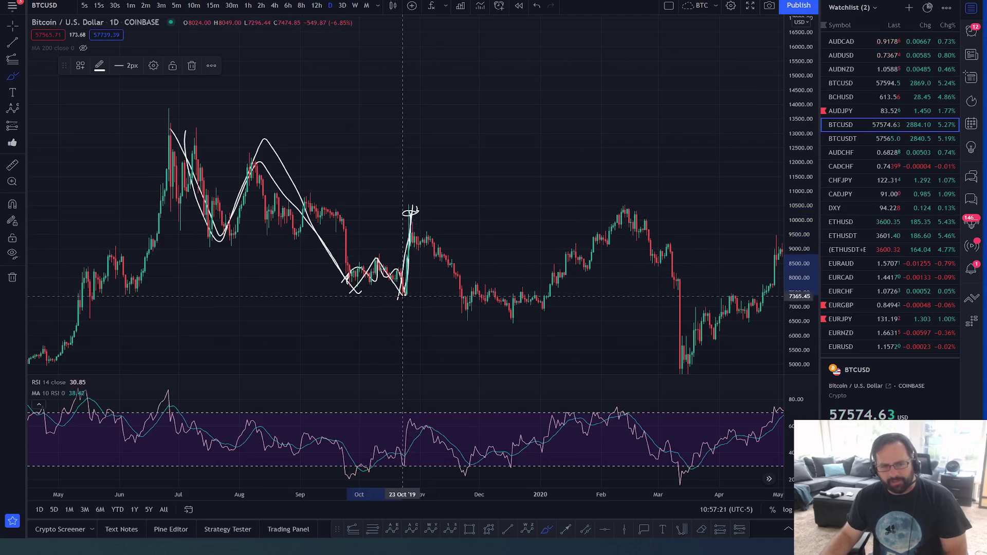
Brush the drop from the late-October 2019 high to about 6,600 with a support line near 7,000, and undo all strokes
left_click_drag(411, 211, 454, 317)
left_click_drag(371, 309, 455, 298)
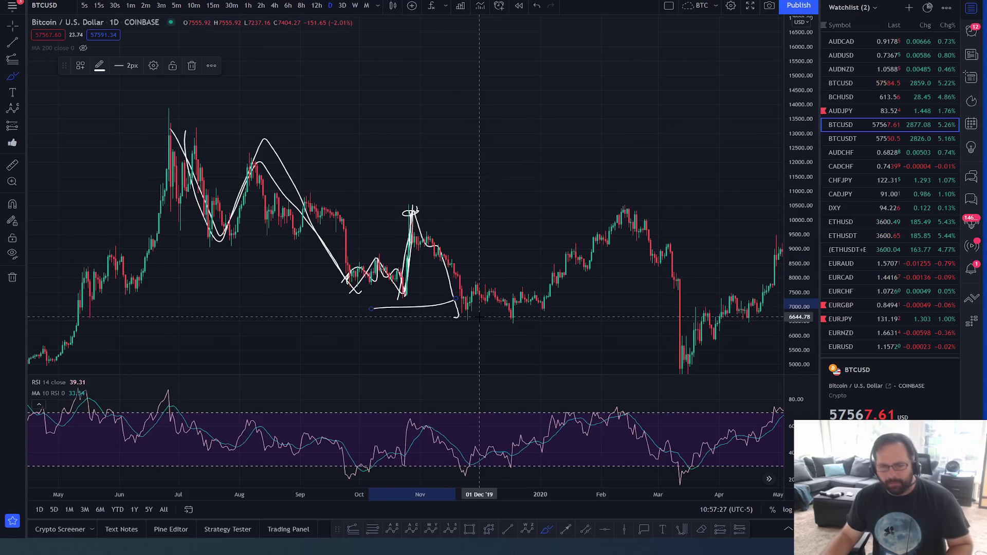
key("ctrl+z")
key("ctrl+z")
key("ctrl+z")
key("ctrl+z")
key("ctrl+z")
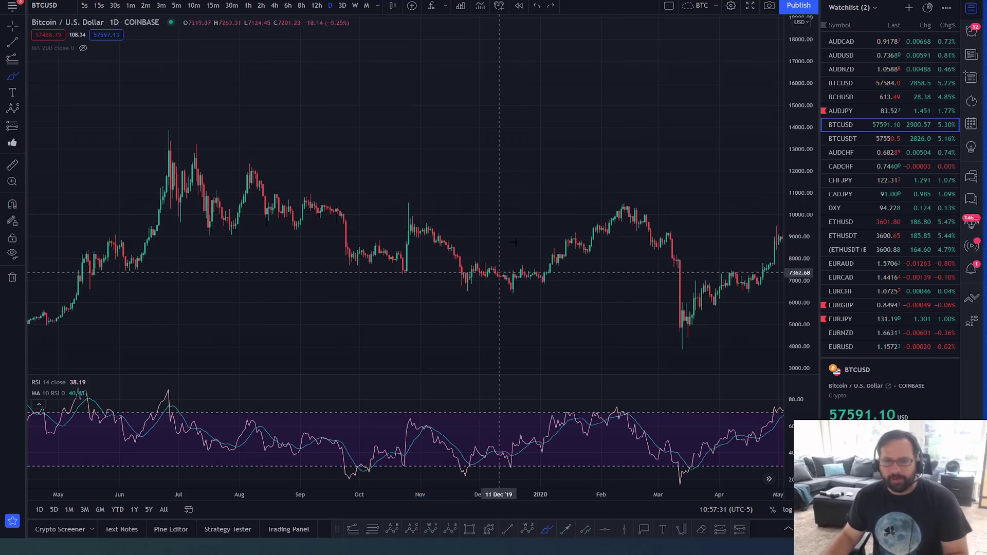
Brush the rise from the November 2019 low to the February 2020 high, and its extension up to about 13,500
scroll(758, 255, "down", 3)
left_click_drag(773, 179, 494, 122)
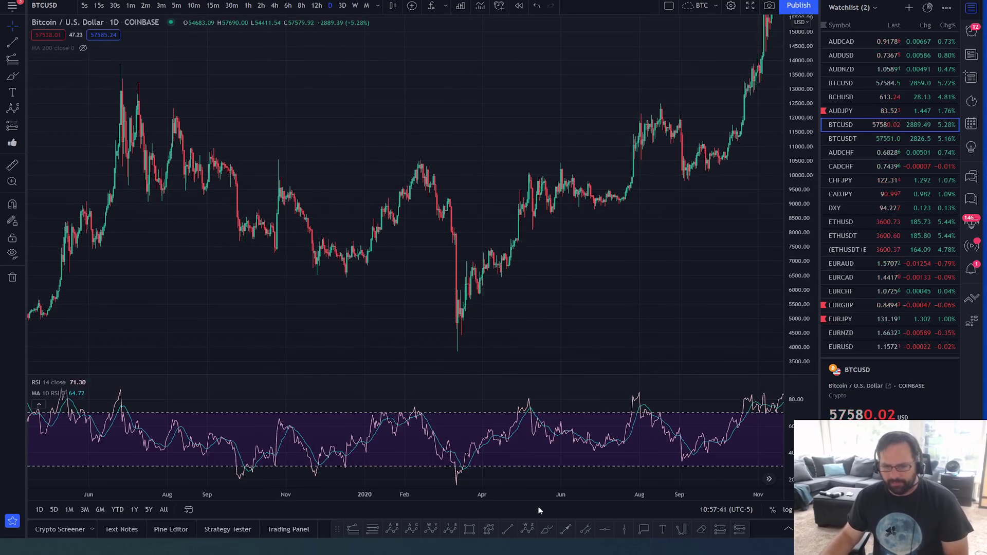
mouse_move(305, 272)
left_mouse_down()
mouse_move(323, 242)
mouse_move(360, 265)
mouse_move(422, 164)
left_mouse_up()
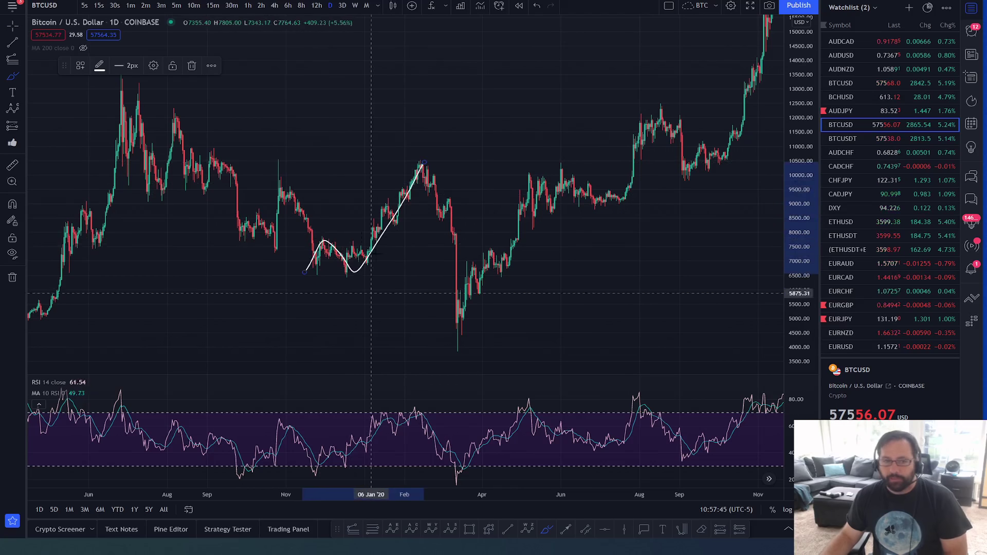
left_click_drag(369, 265, 430, 164)
mouse_move(362, 256)
left_mouse_down()
mouse_move(452, 126)
mouse_move(469, 74)
left_mouse_up()
Brush the three-leg decline from mid-2019 to late November, and paths from the February 2020 high up to about 13,500 and down to about 3,300
mouse_move(146, 98)
left_mouse_down()
mouse_move(210, 220)
mouse_move(264, 165)
mouse_move(321, 273)
left_mouse_up()
left_click_drag(436, 163, 469, 76)
left_click_drag(435, 165, 471, 367)
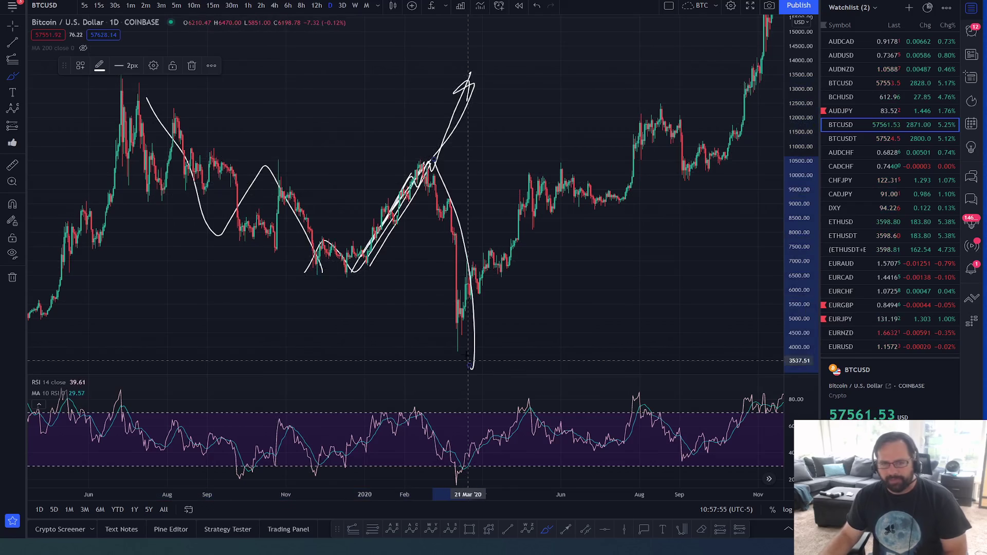
Undo the 2019–2020 correction strokes, and brush and undo a path from the March 2020 drop up to about 12,800
key("ctrl+z")
key("ctrl+z")
key("ctrl+z")
key("ctrl+z")
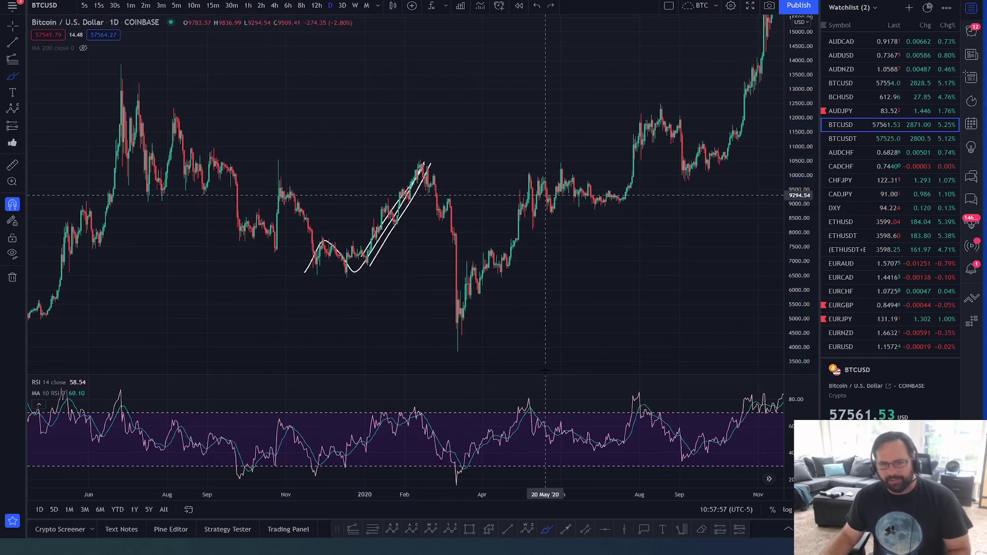
key("ctrl+z")
mouse_move(452, 261)
left_mouse_down()
mouse_move(517, 234)
mouse_move(639, 79)
left_mouse_up()
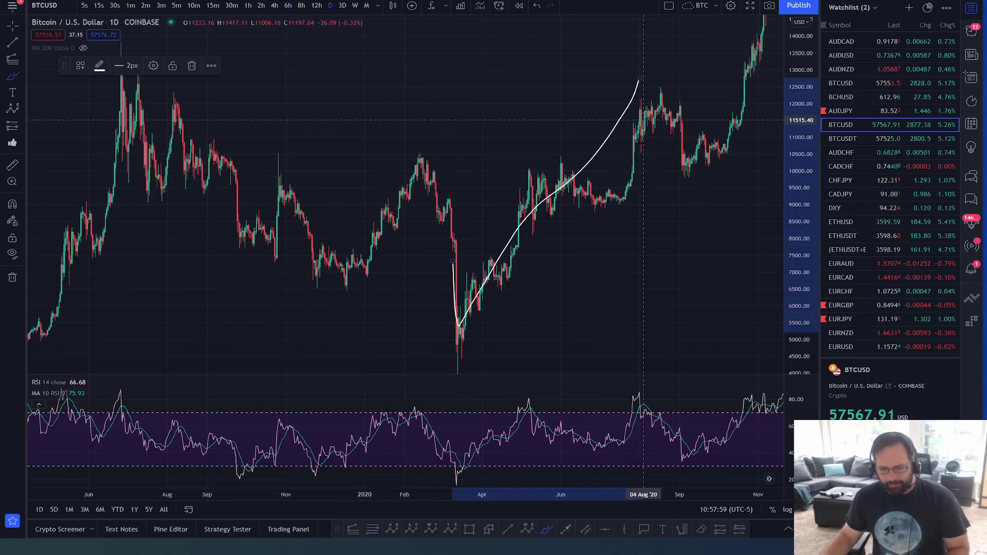
key("ctrl+z")
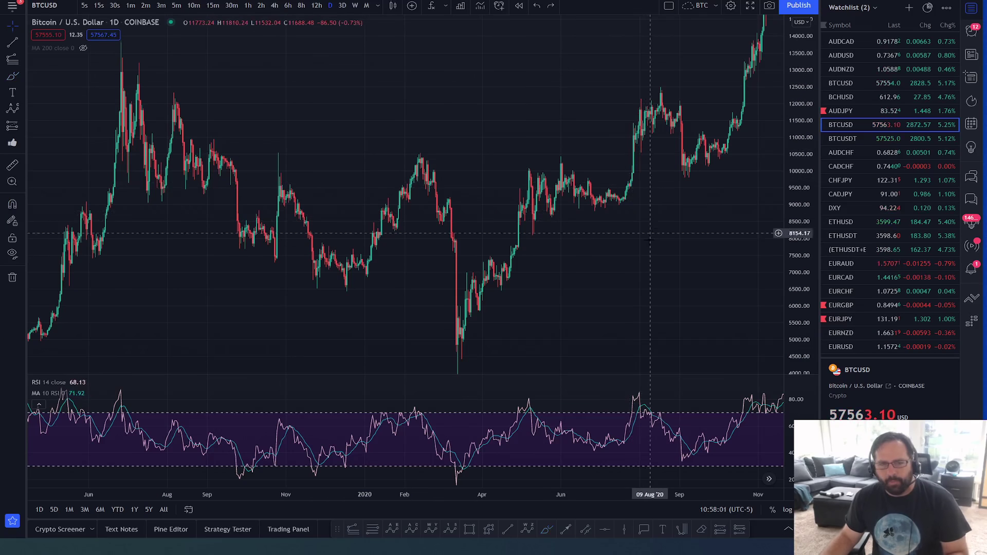
Examine the price action from the 2020 rally through the 2021 highs to the current candle, with empty space beyond it
left_click_drag(586, 254, 338, 288)
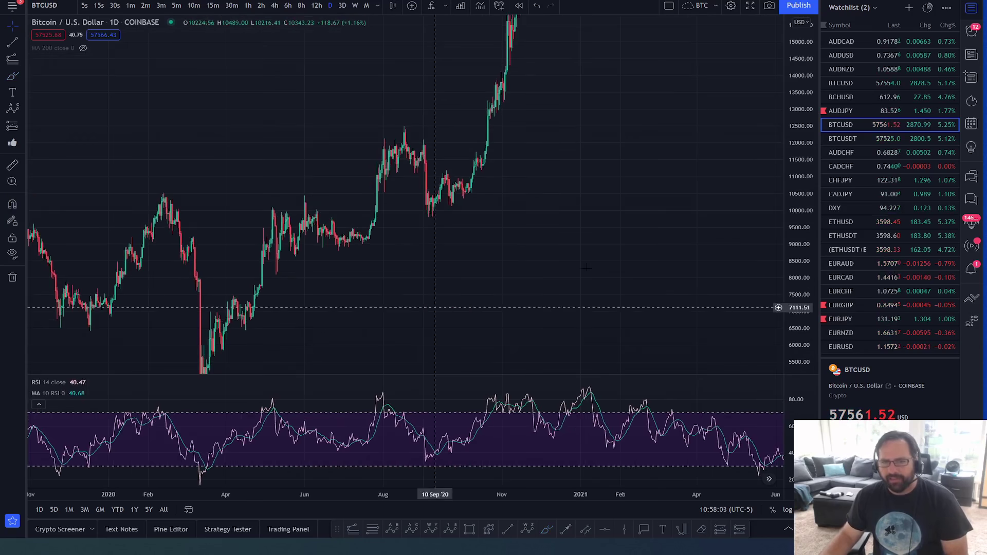
left_click_drag(814, 137, 797, 301)
left_click_drag(693, 181, 690, 437)
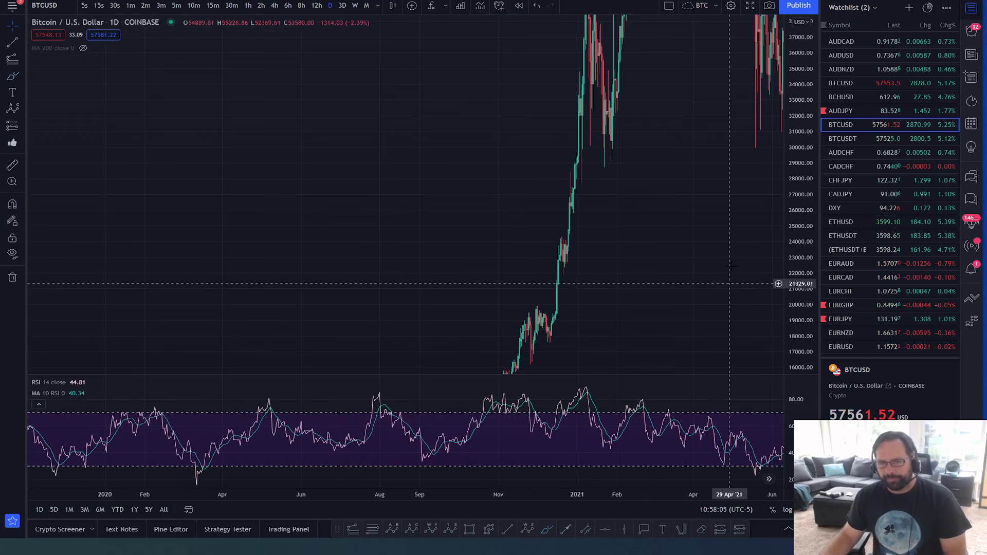
left_click_drag(796, 177, 794, 302)
left_click_drag(725, 228, 529, 358)
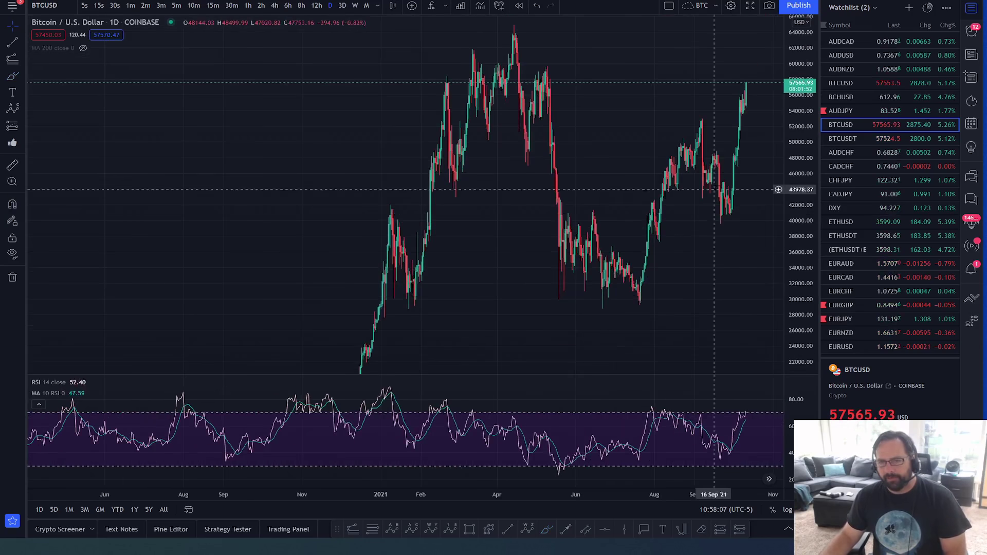
left_click_drag(796, 130, 797, 165)
left_click_drag(754, 292, 672, 292)
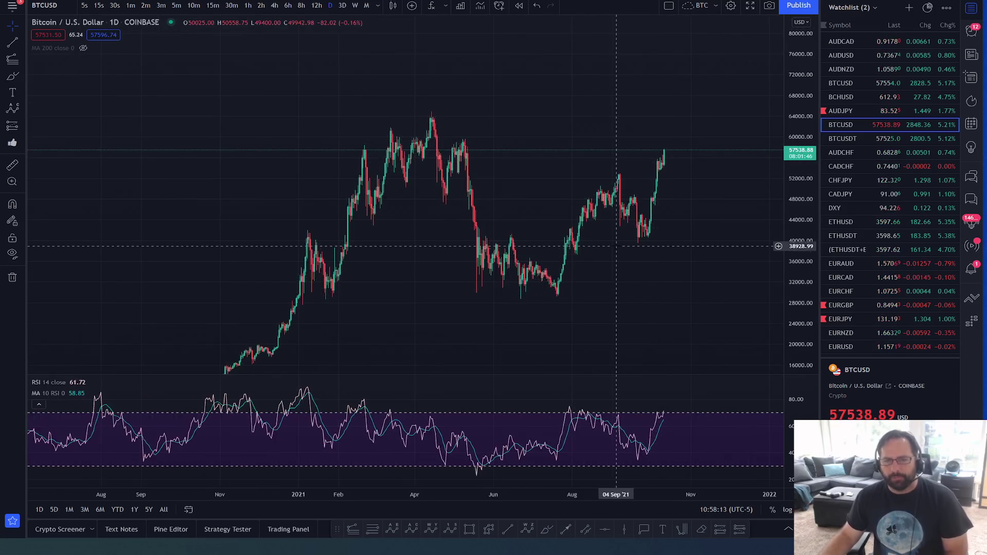
left_click_drag(695, 246, 643, 260)
left_click_drag(797, 105, 798, 195)
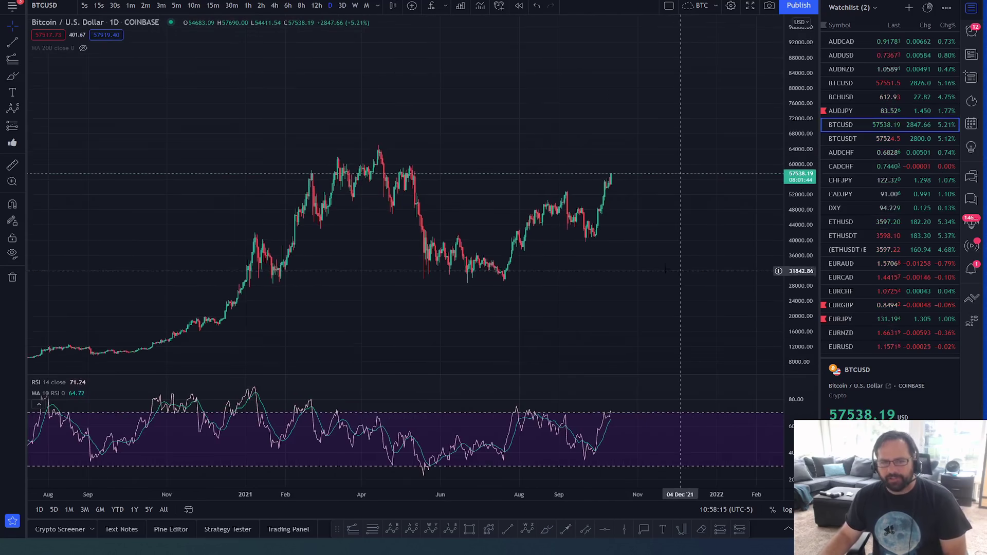
left_click_drag(660, 266, 591, 264)
scroll(723, 191, "down", 3)
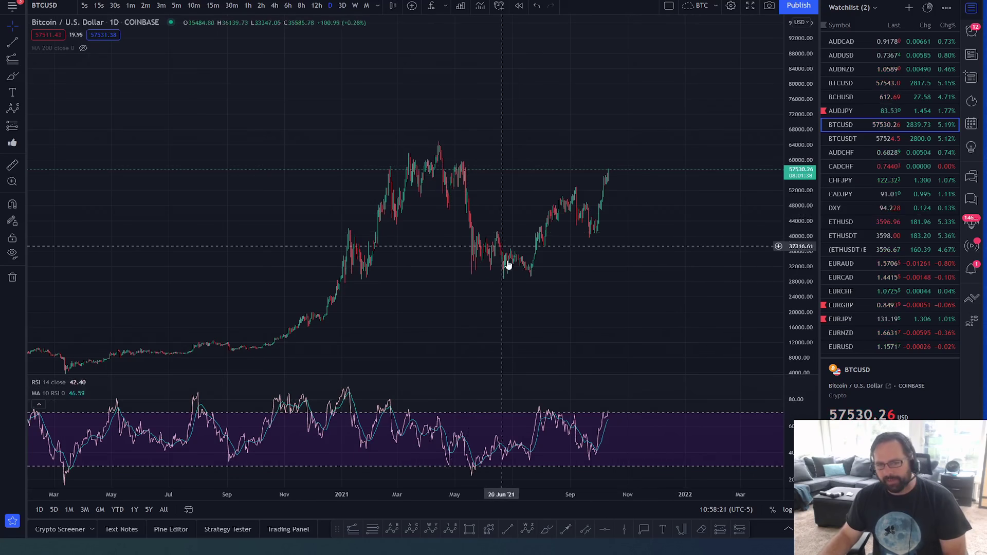
Draw an Elliott ABC correction from about 66,000 in April 2021, with A about 27,800, B about 61,800 and C about 21,000 in early 2022
left_click(411, 529)
left_click(443, 138)
left_click(505, 282)
left_click(612, 153)
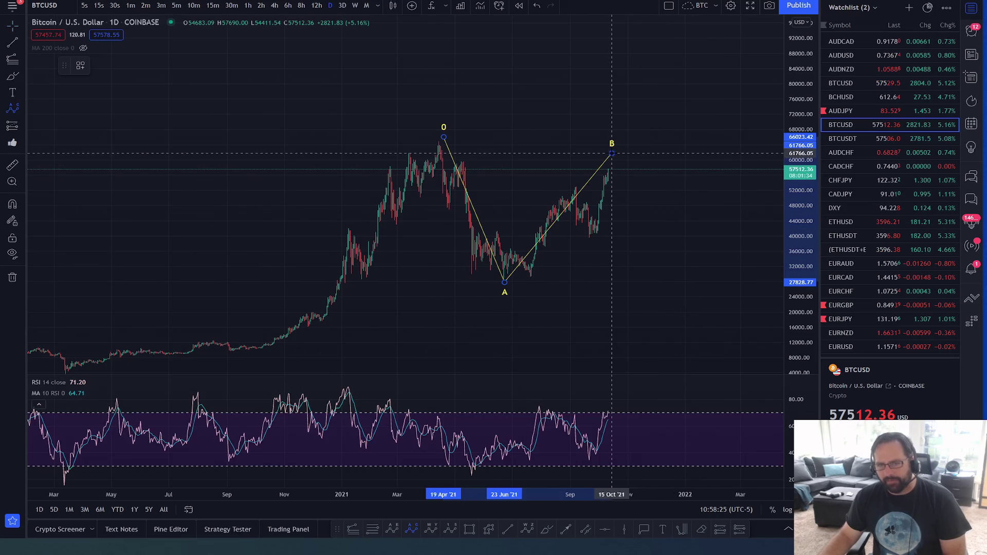
left_click(718, 307)
left_click(727, 205)
left_click_drag(749, 225, 698, 211)
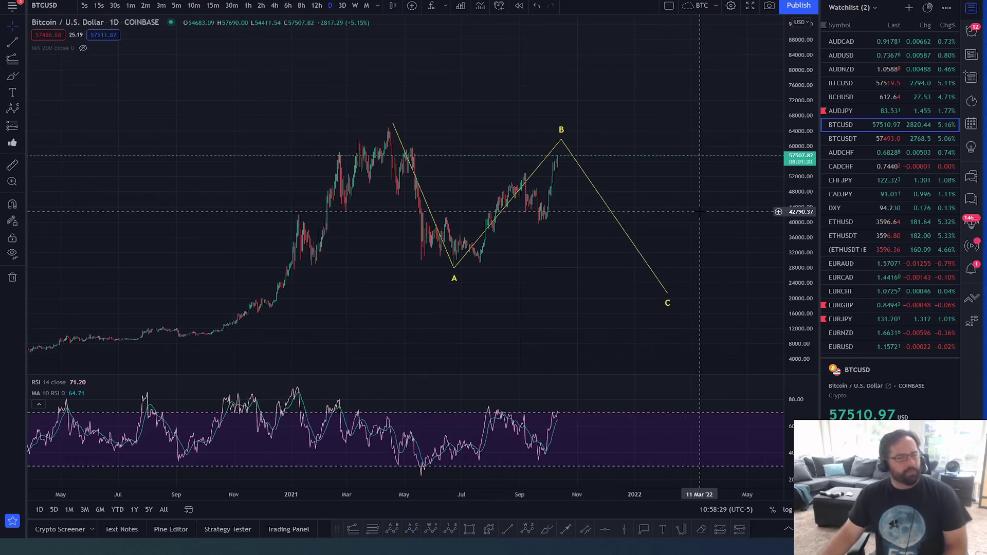